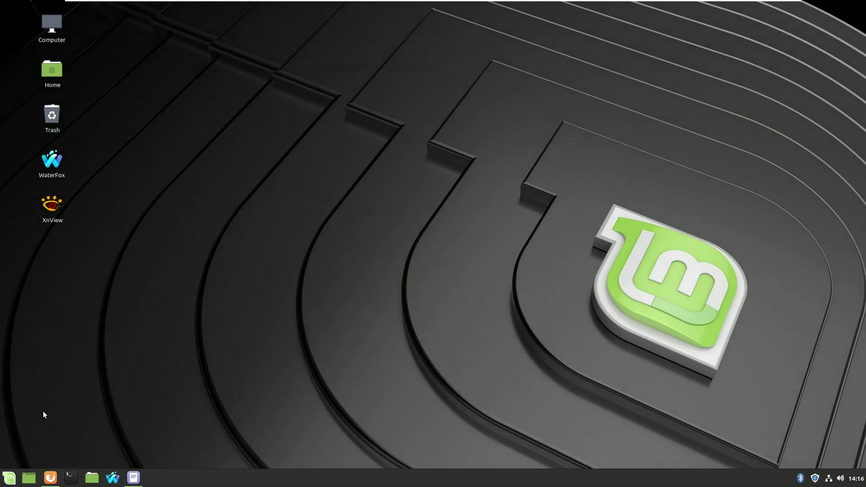
Launch Software Manager from the Administration section of the Mint menu
{"action": "left_click", "coordinate": [8, 477]}
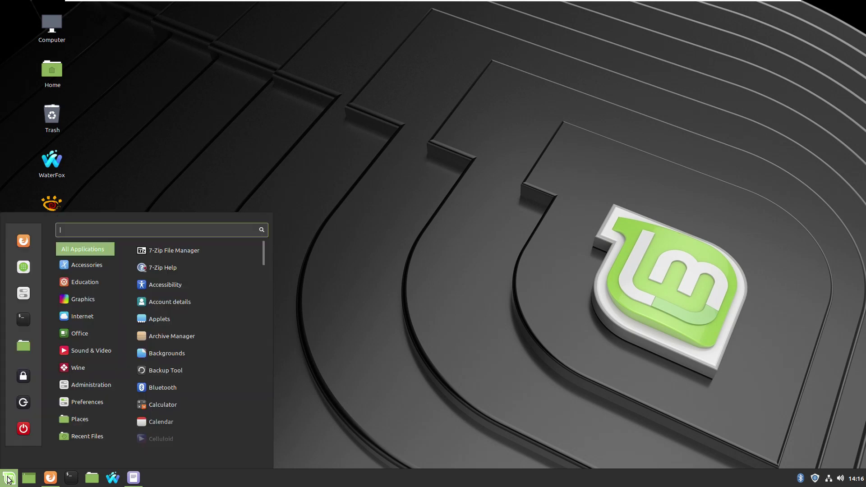
{"action": "mouse_move", "coordinate": [81, 385]}
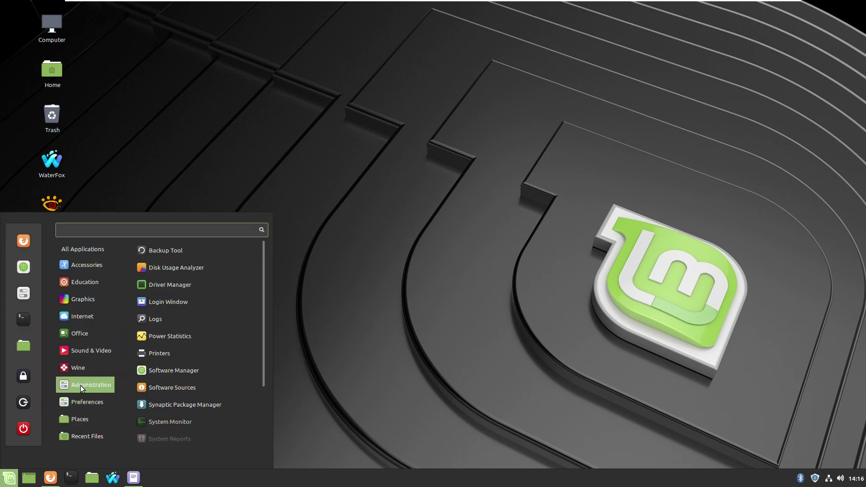
{"action": "left_click", "coordinate": [174, 370]}
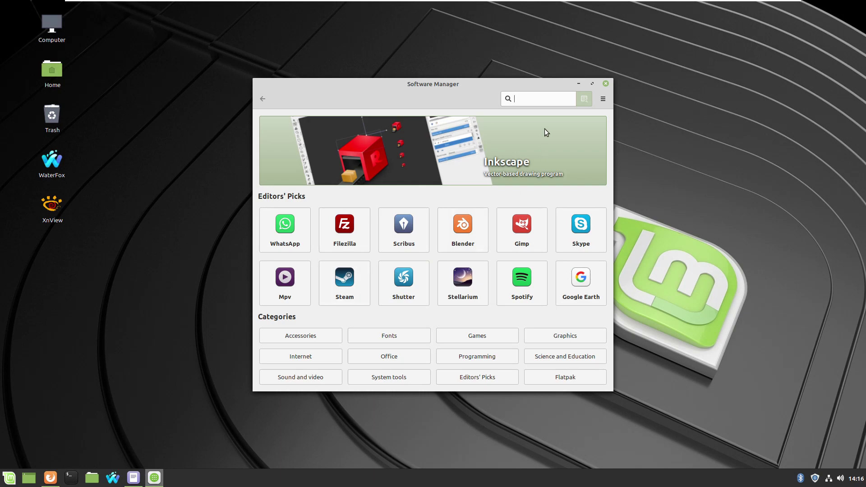
Search Software Manager for 'steam' and open the Steam package details page
{"action": "left_click", "coordinate": [519, 130]}
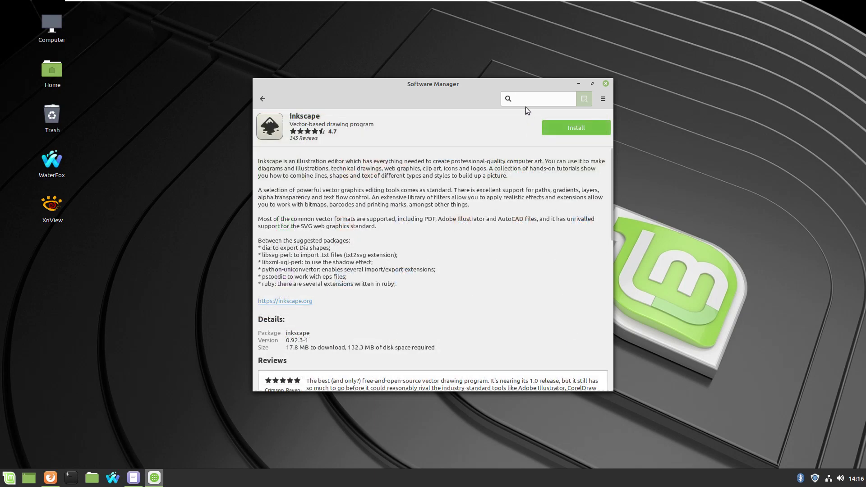
{"action": "left_click", "coordinate": [261, 101]}
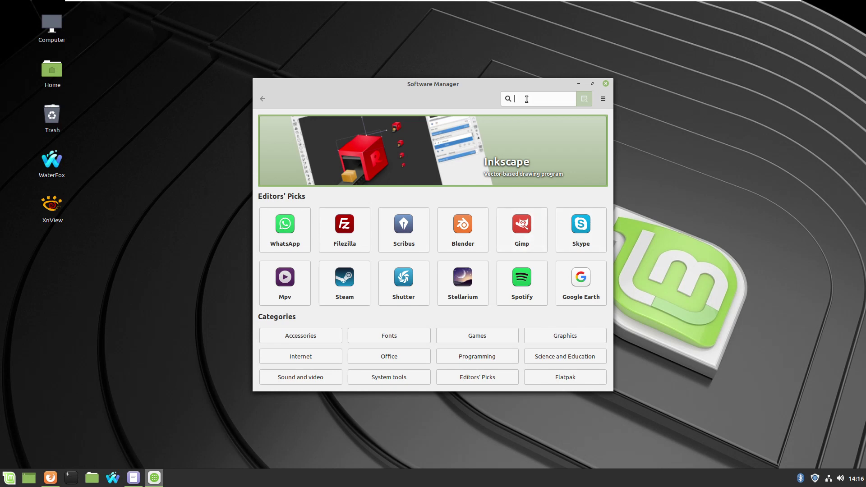
{"action": "type", "text": "steam"}
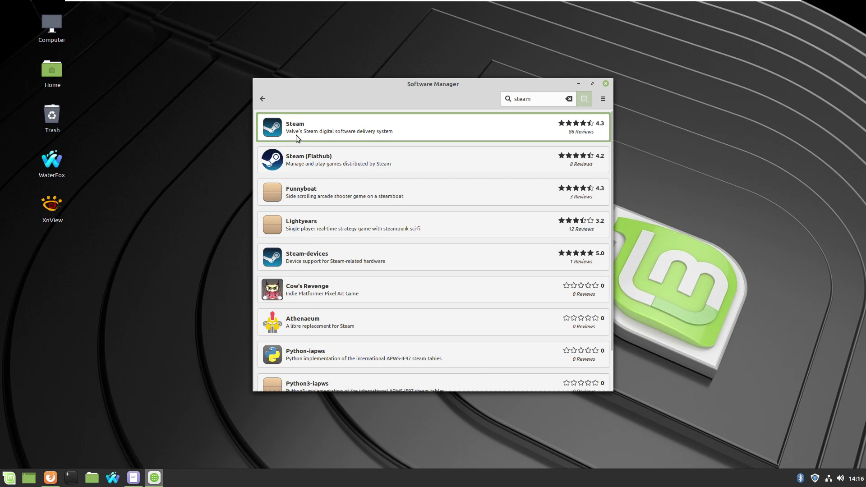
{"action": "left_click", "coordinate": [343, 130]}
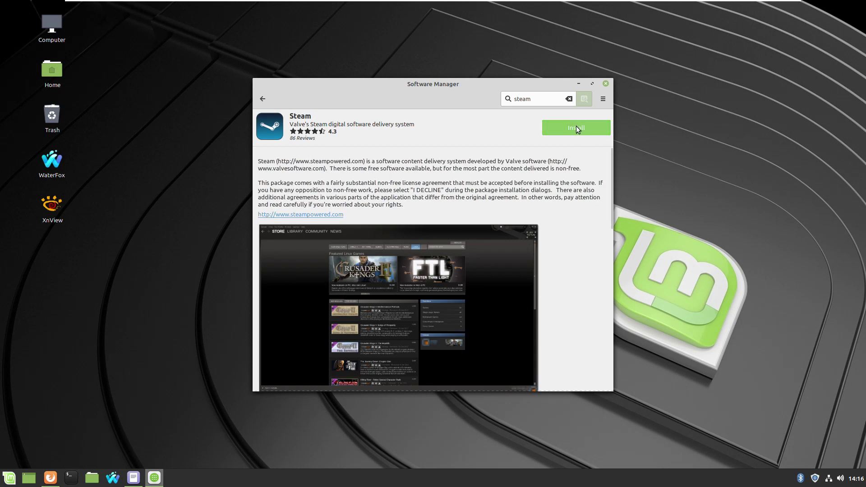
{"action": "left_click_drag", "start_coordinate": [461, 86], "coordinate": [397, 78]}
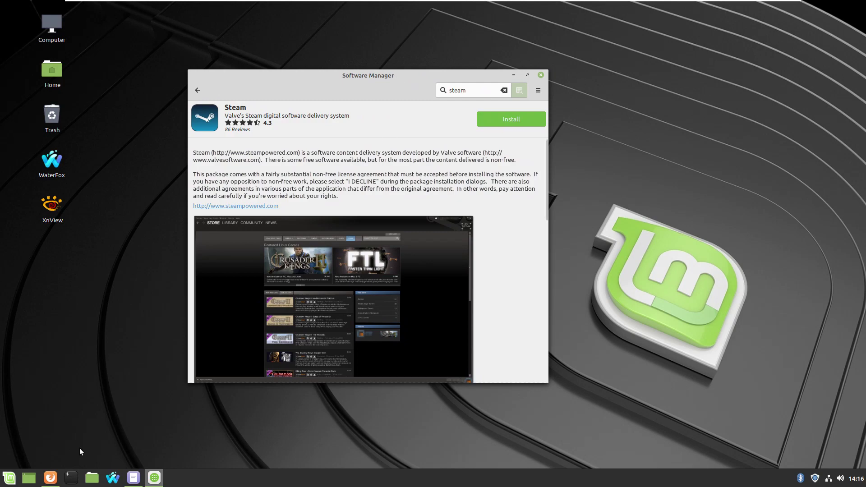
From the Steam Store About page, save steam_latest.deb and confirm it in Firefox's downloads list
{"action": "left_click", "coordinate": [50, 478]}
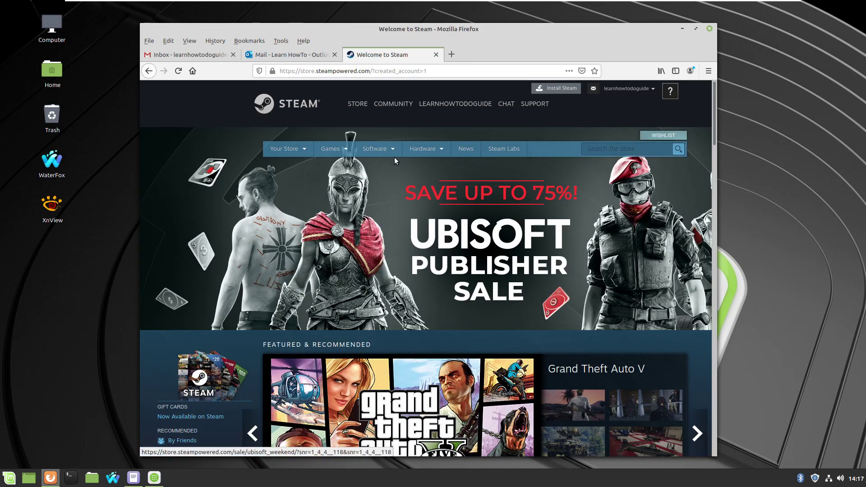
{"action": "left_click_drag", "start_coordinate": [304, 72], "coordinate": [373, 74]}
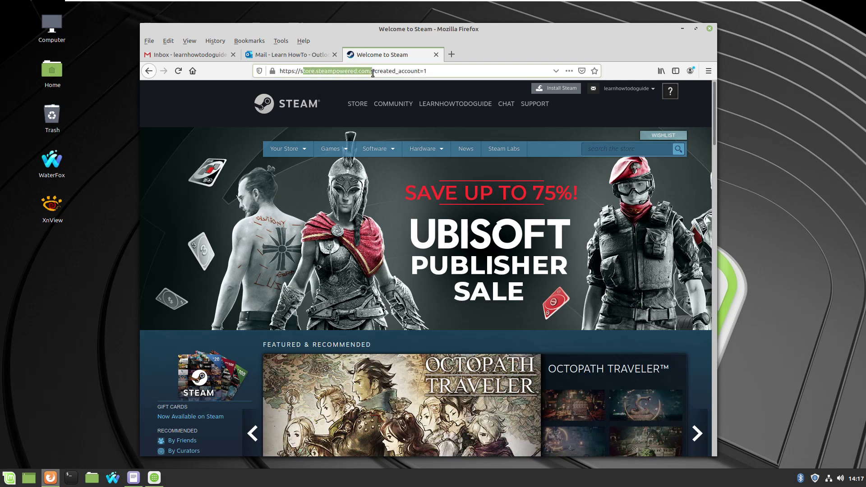
{"action": "left_click", "coordinate": [562, 90]}
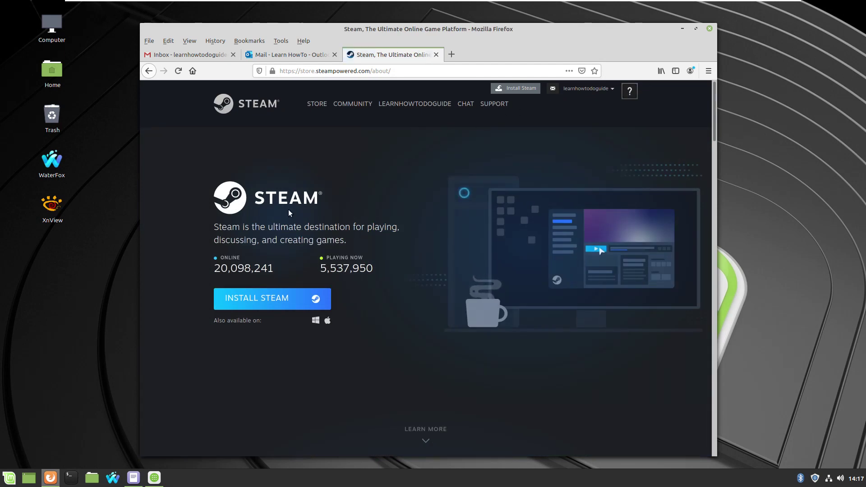
{"action": "left_click", "coordinate": [258, 301]}
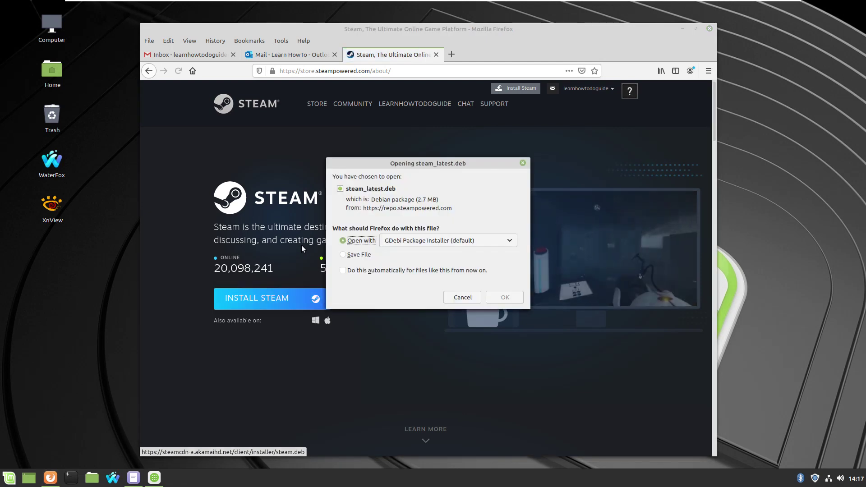
{"action": "left_click", "coordinate": [354, 255]}
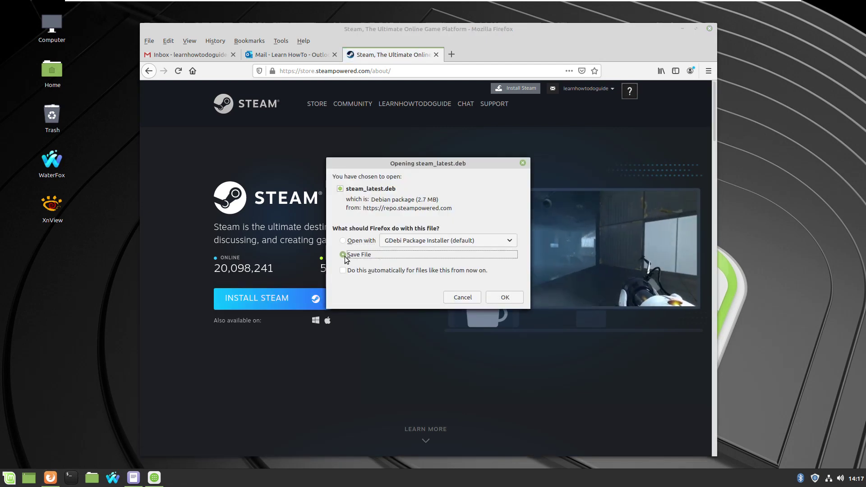
{"action": "left_click", "coordinate": [505, 297]}
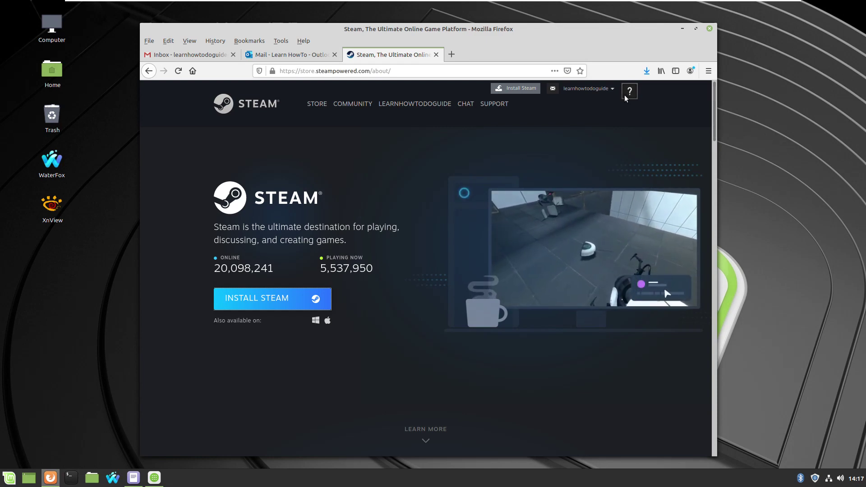
{"action": "left_click", "coordinate": [647, 71]}
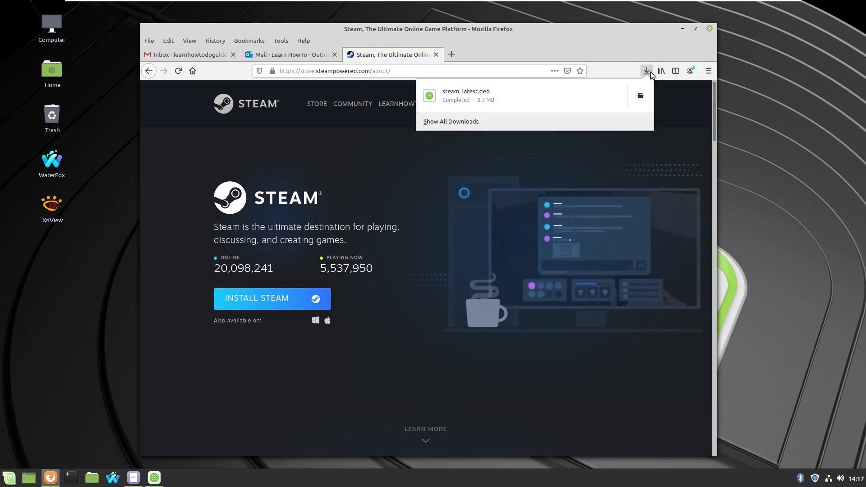
Find steam_latest.deb (2.9 MB) in Nemo's Downloads folder, check its Open With GDebi action, then minimize Nemo
{"action": "left_click", "coordinate": [466, 106]}
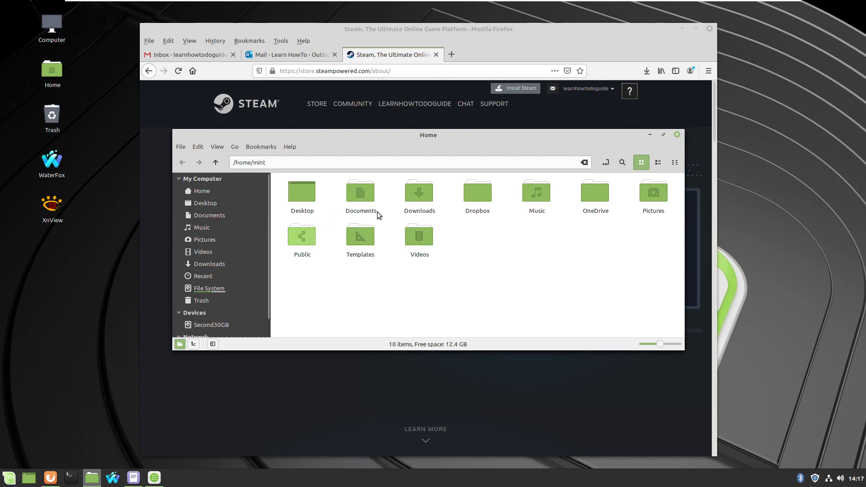
{"action": "double_click", "coordinate": [419, 193]}
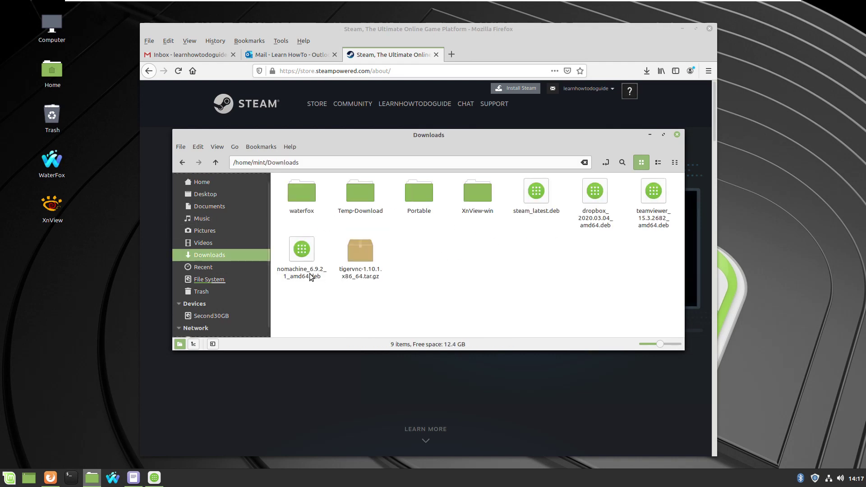
{"action": "left_click", "coordinate": [662, 194]}
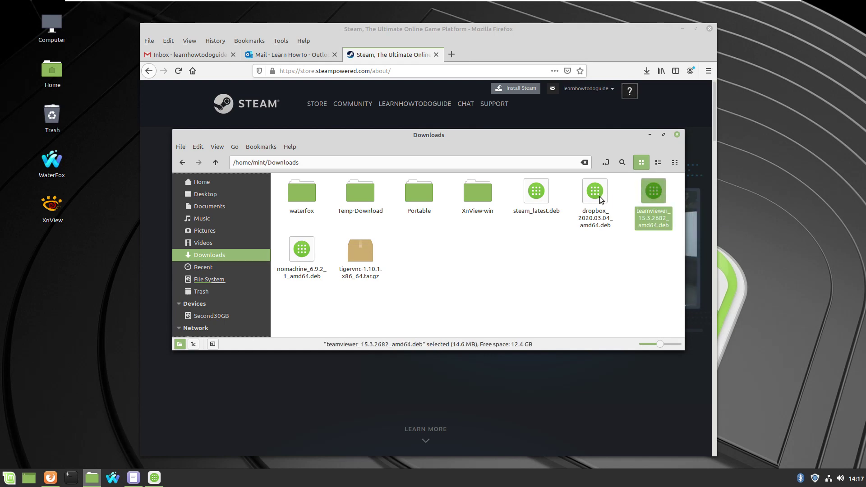
{"action": "left_click", "coordinate": [527, 212]}
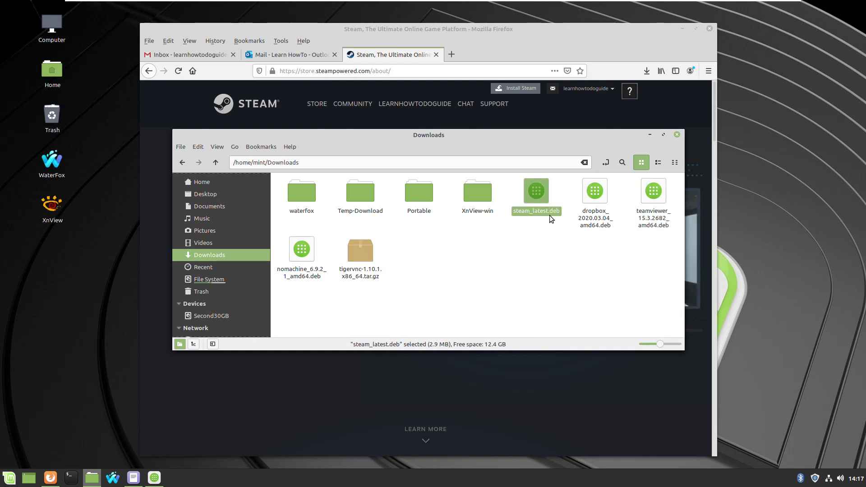
{"action": "right_click", "coordinate": [539, 192]}
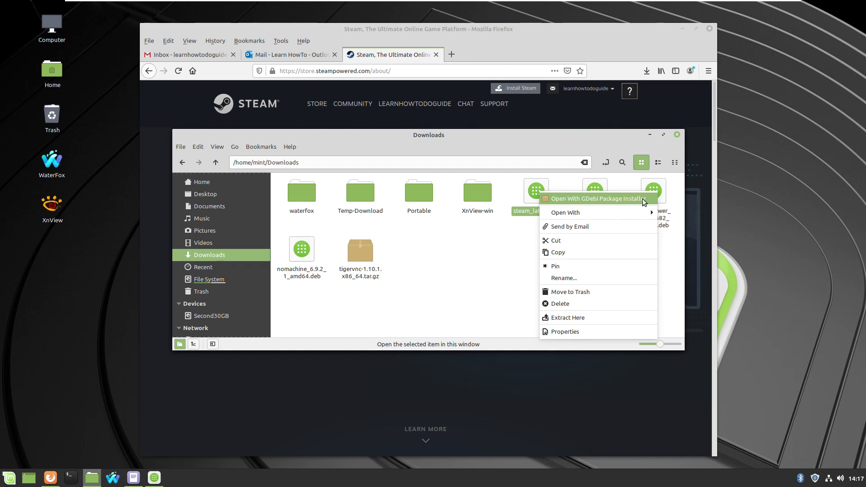
{"action": "left_click", "coordinate": [507, 248]}
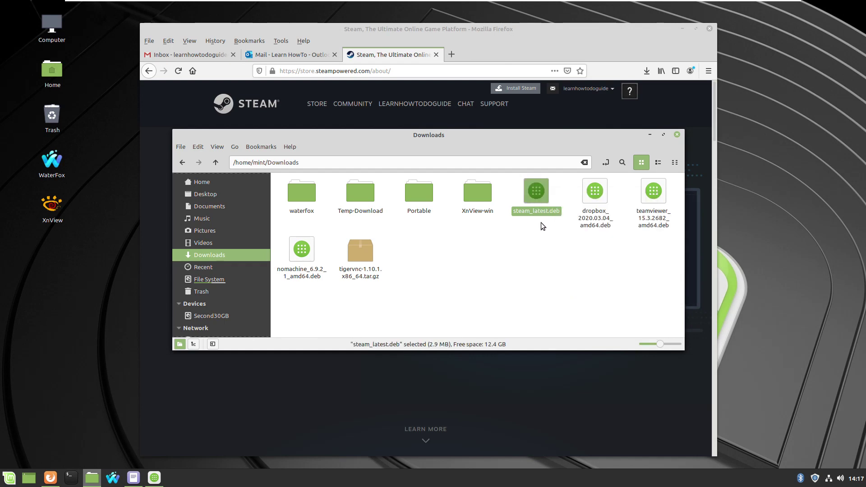
{"action": "left_click", "coordinate": [649, 134]}
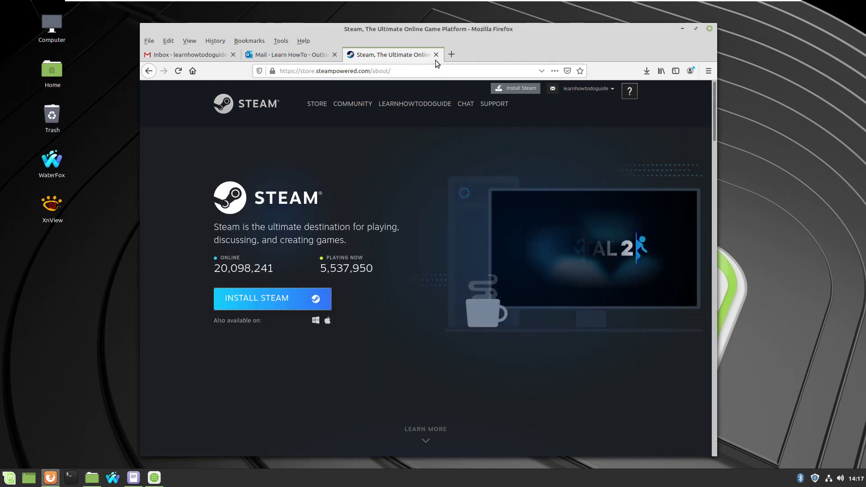
Install the Steam package from its Software Manager page, then launch Steam
{"action": "left_click", "coordinate": [681, 29]}
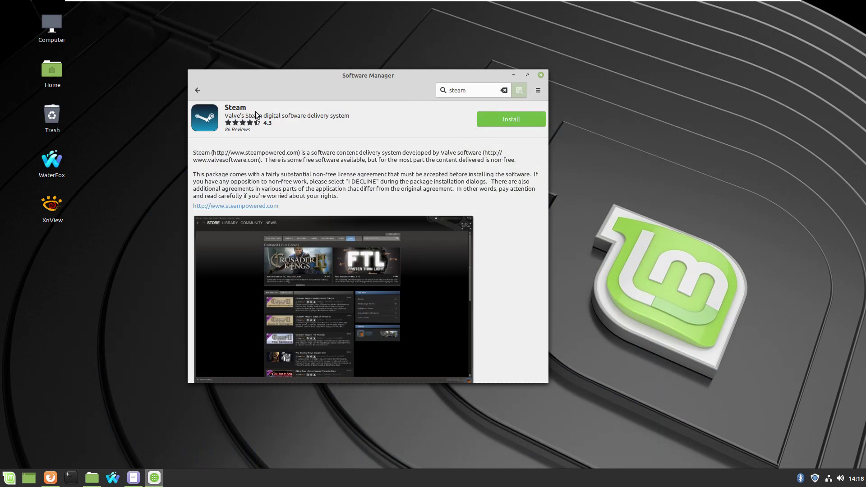
{"action": "left_click_drag", "start_coordinate": [361, 77], "coordinate": [364, 86]}
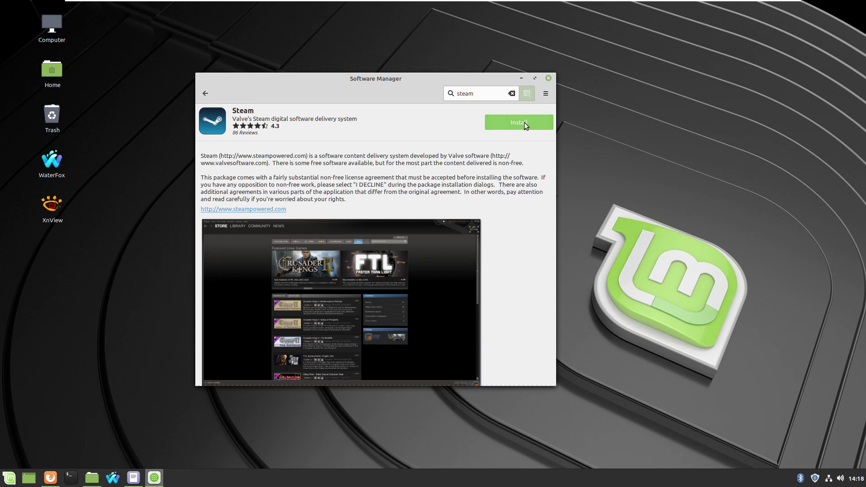
{"action": "left_click", "coordinate": [536, 122]}
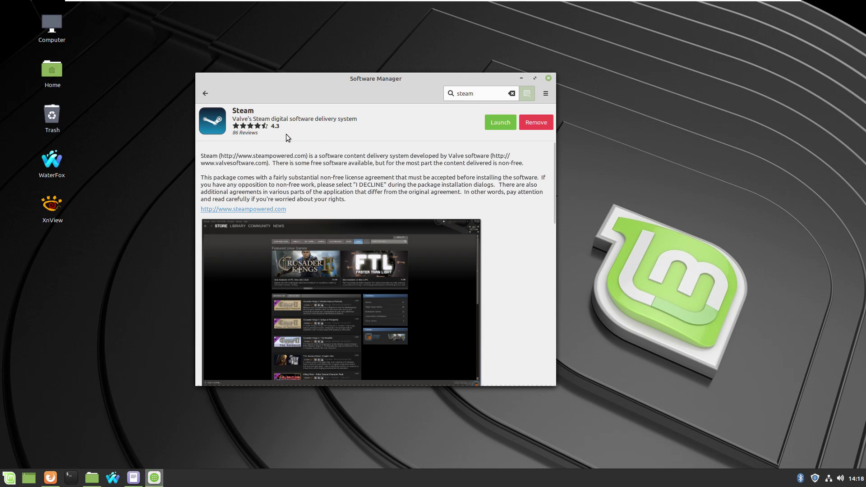
{"action": "left_click", "coordinate": [499, 124]}
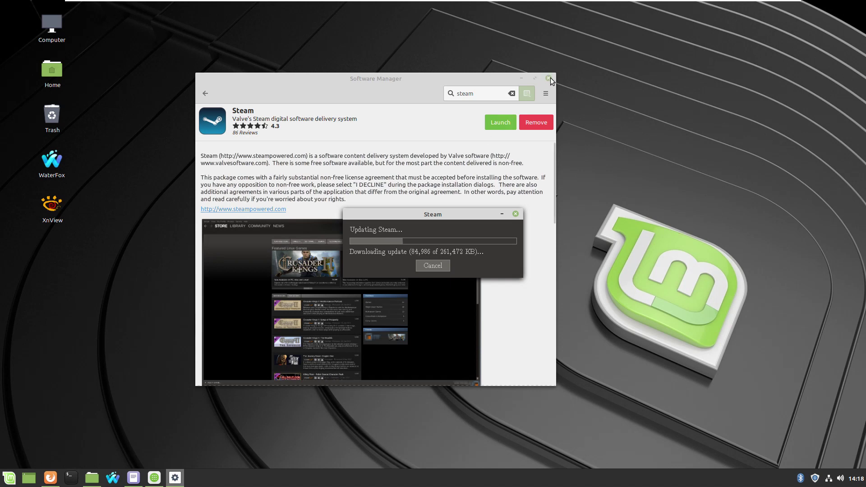
Close Software Manager while Steam's 261,472 KB update downloads and installs
{"action": "left_click", "coordinate": [549, 78]}
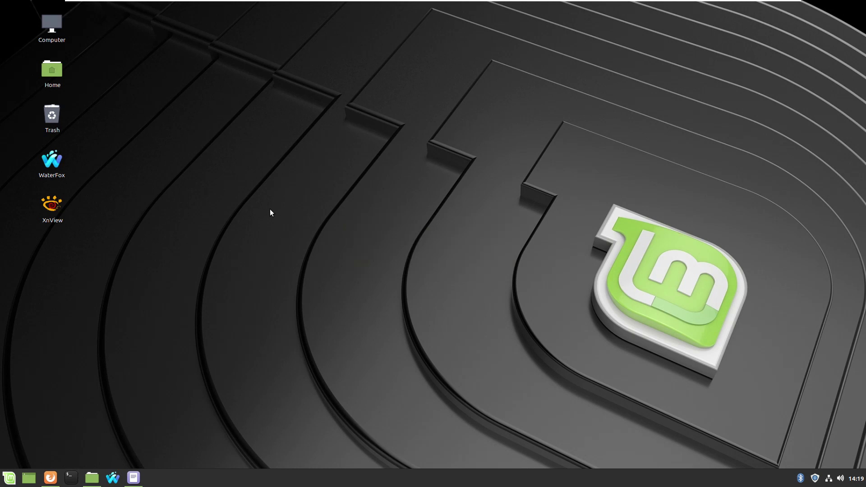
{"action": "left_click", "coordinate": [8, 479]}
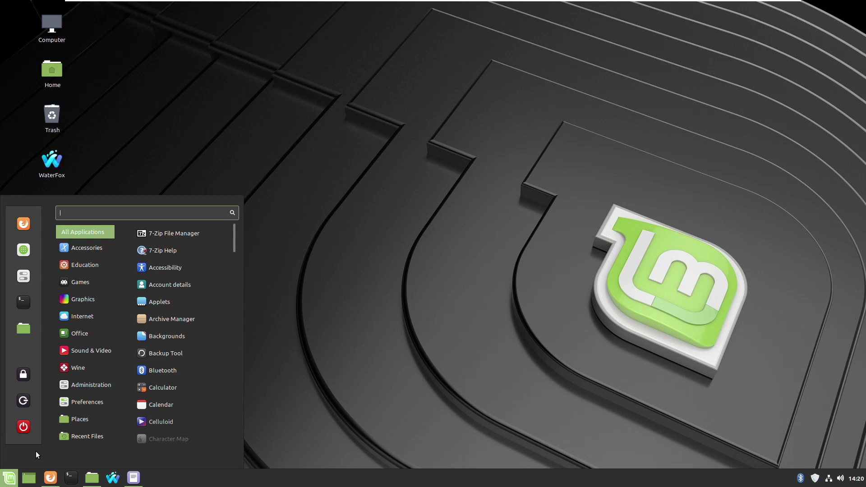
Wait for Steam's update to finish, closing the applications menu to reveal the Steam welcome window
{"action": "mouse_move", "coordinate": [60, 434]}
{"action": "mouse_move", "coordinate": [82, 417]}
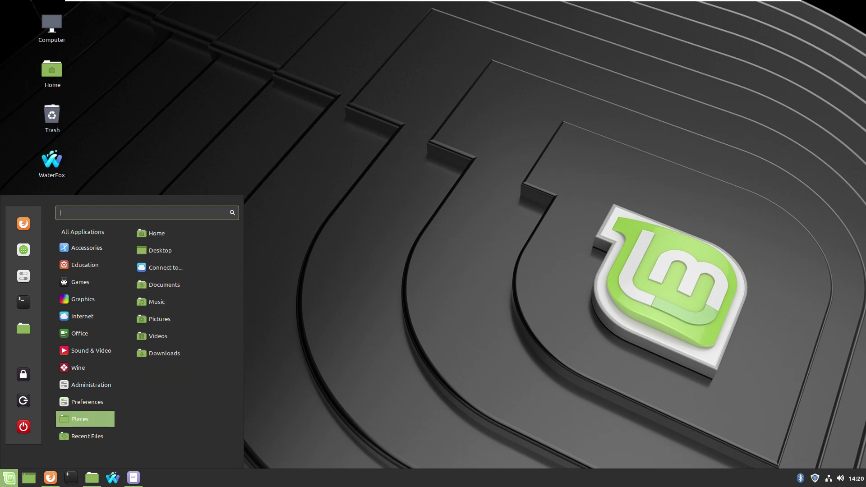
{"action": "mouse_move", "coordinate": [101, 245]}
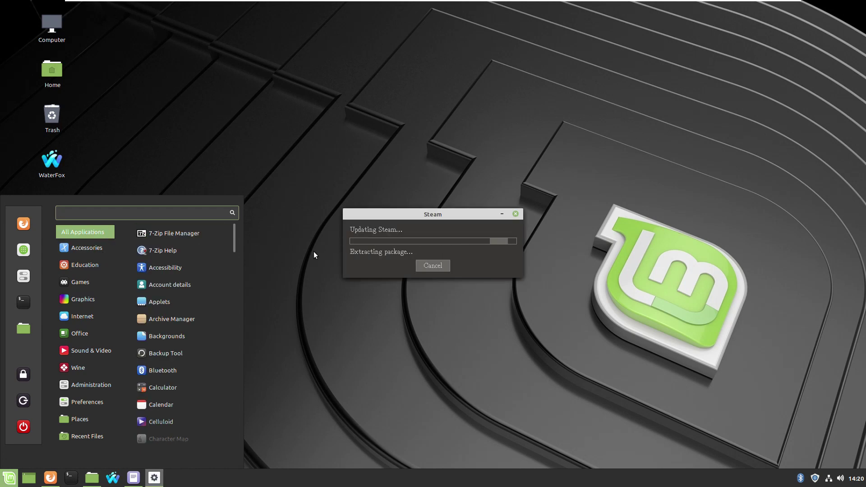
{"action": "mouse_move", "coordinate": [78, 252]}
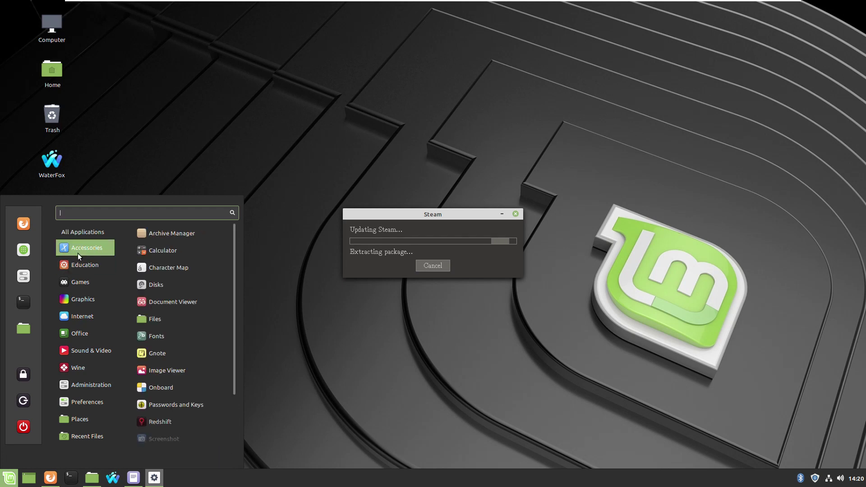
{"action": "mouse_move", "coordinate": [79, 283]}
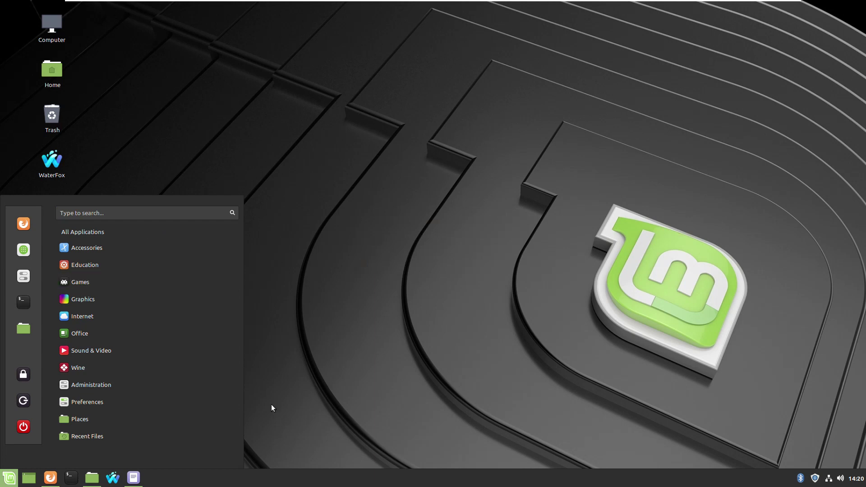
{"action": "left_click", "coordinate": [10, 479]}
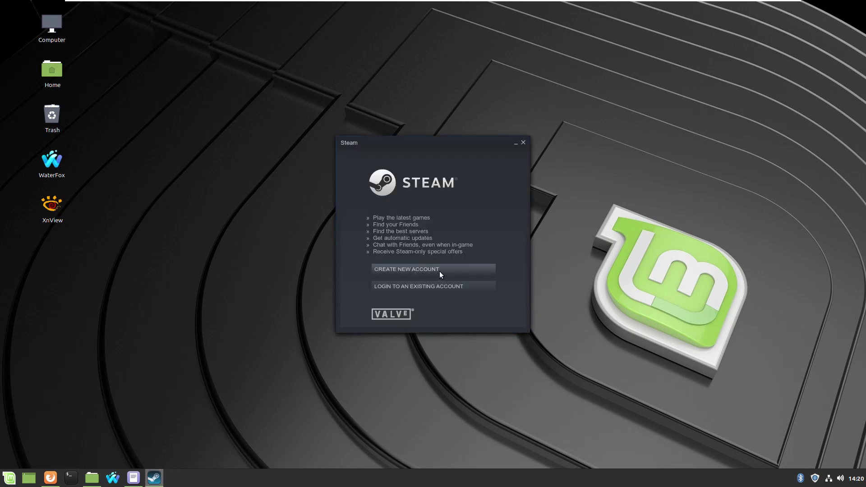
Log in to an existing Steam account with its account name and pasted password, with Remember my password ticked
{"action": "left_click", "coordinate": [425, 288]}
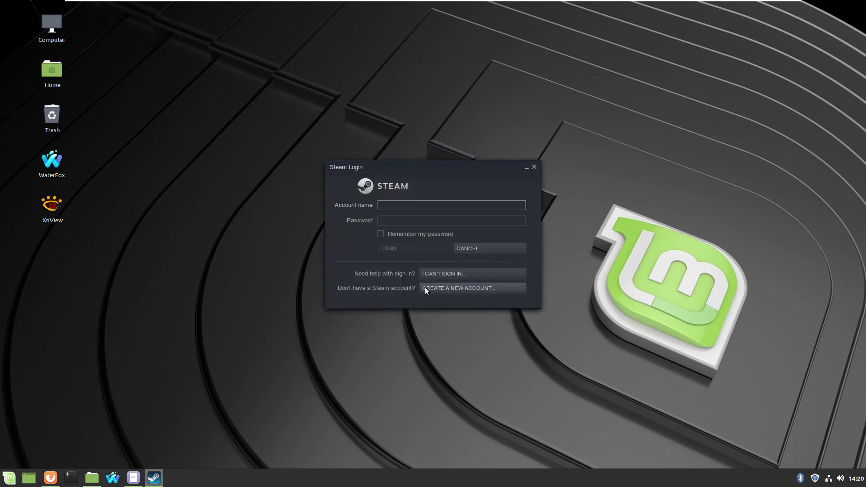
{"action": "left_click", "coordinate": [392, 206]}
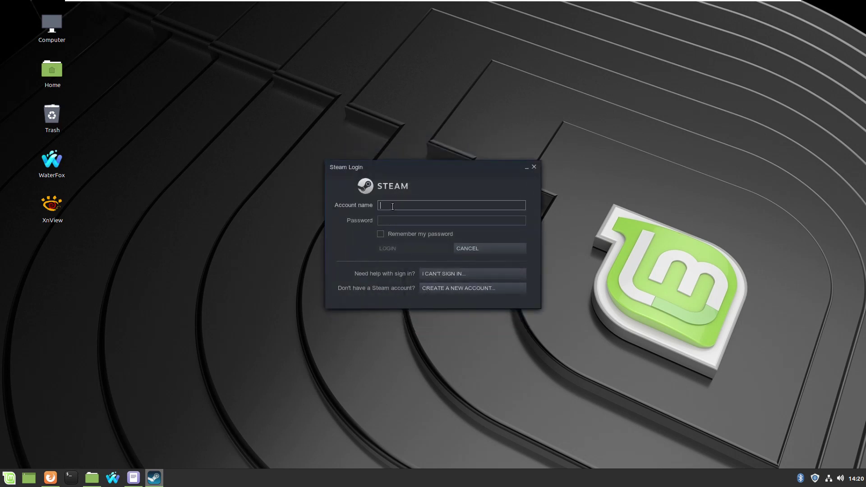
{"action": "type", "text": "learnhowtodoguide"}
{"action": "key", "text": "Tab"}
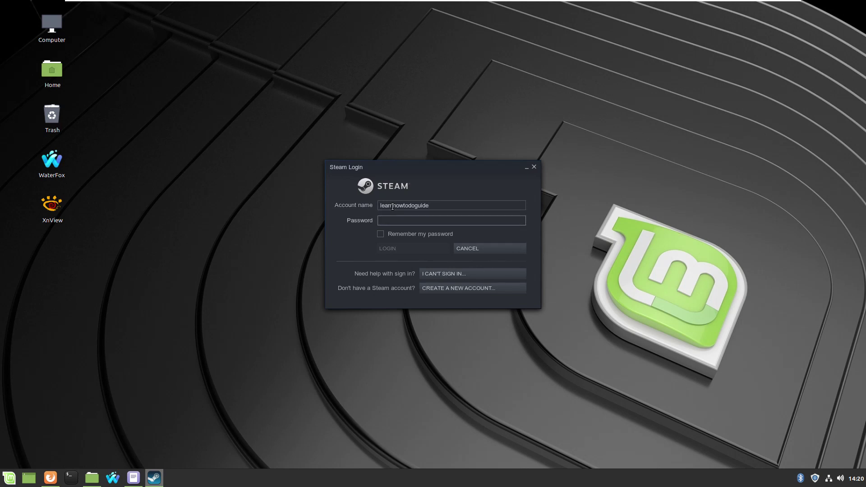
{"action": "key", "text": "ctrl+v"}
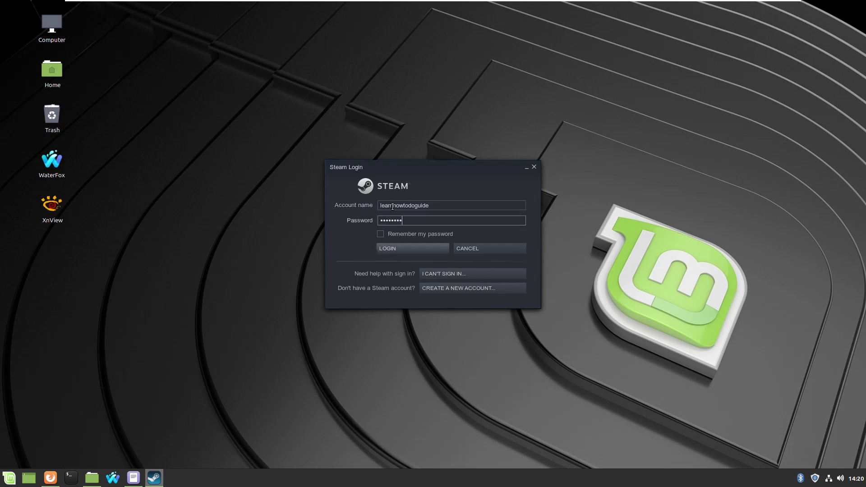
{"action": "left_click", "coordinate": [380, 233]}
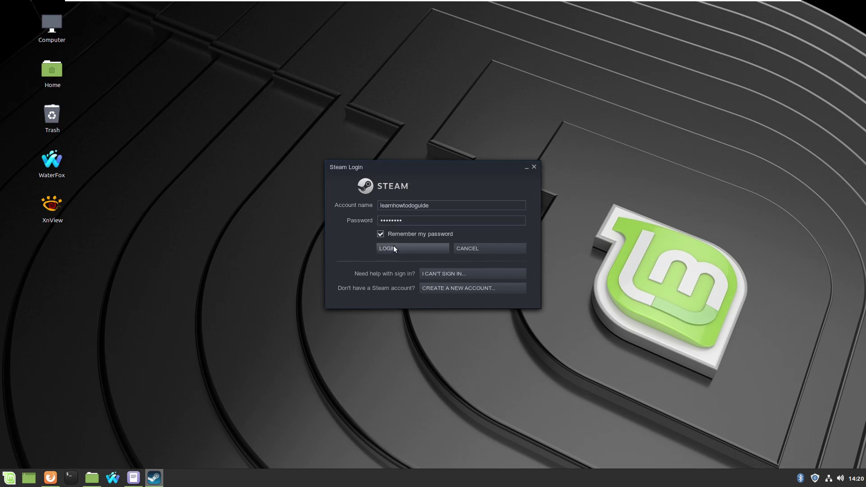
{"action": "left_click", "coordinate": [393, 248]}
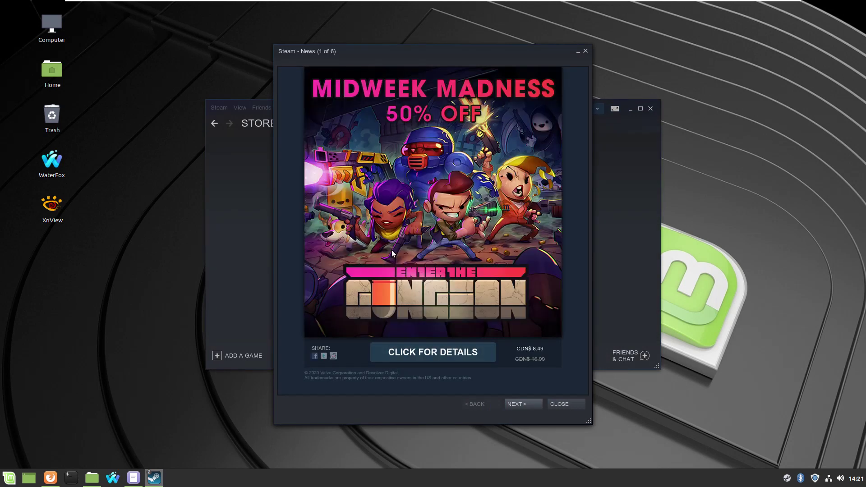
Close the Steam News and Friends & Chat windows, then toggle the Linux-only library filter on and off
{"action": "left_click", "coordinate": [558, 403]}
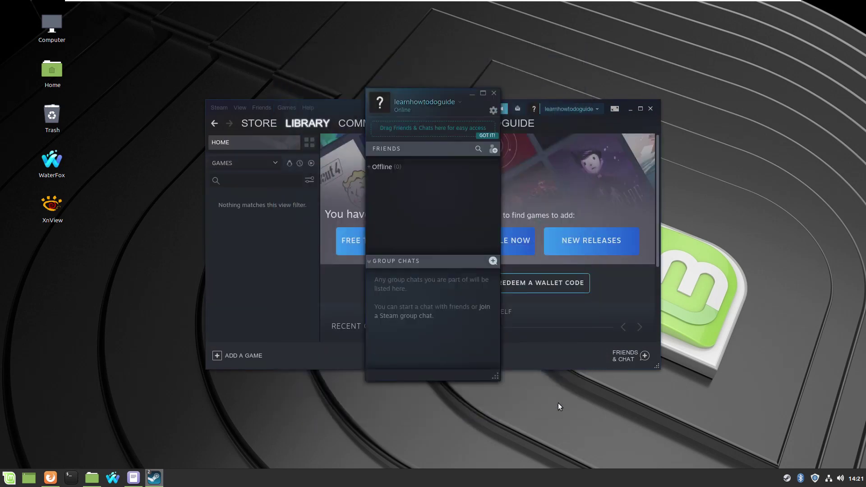
{"action": "left_click", "coordinate": [494, 93]}
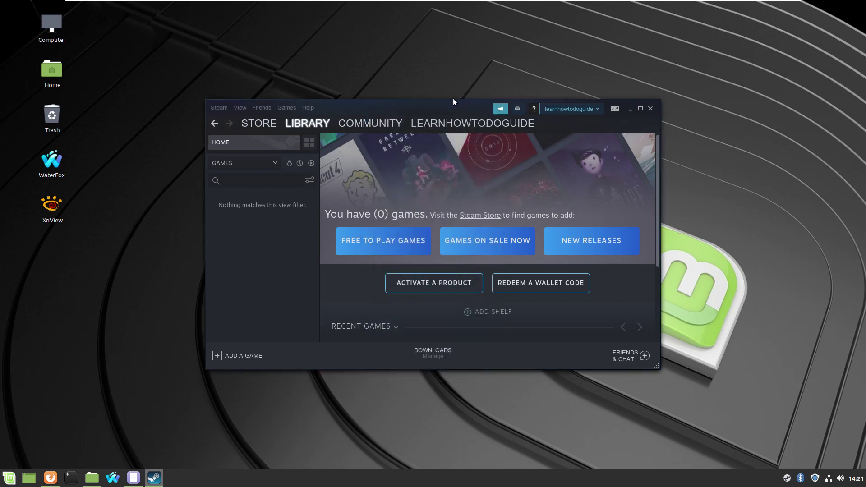
{"action": "left_click_drag", "start_coordinate": [444, 107], "coordinate": [430, 91]}
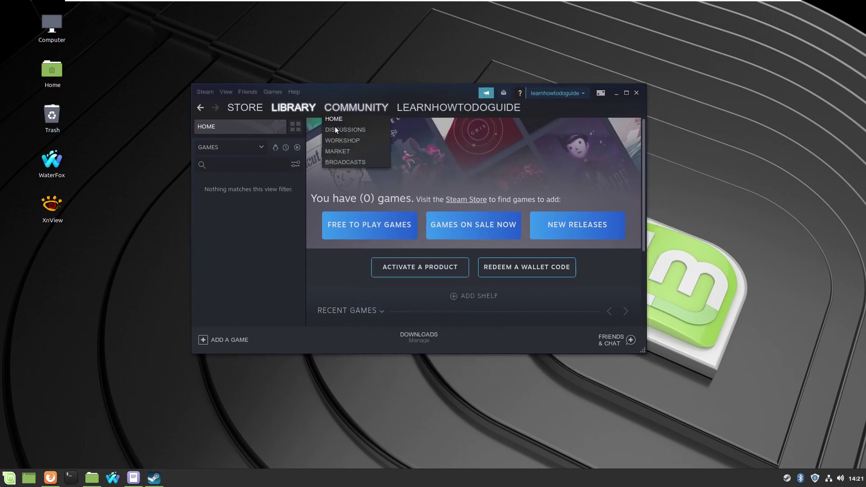
{"action": "left_click", "coordinate": [276, 148]}
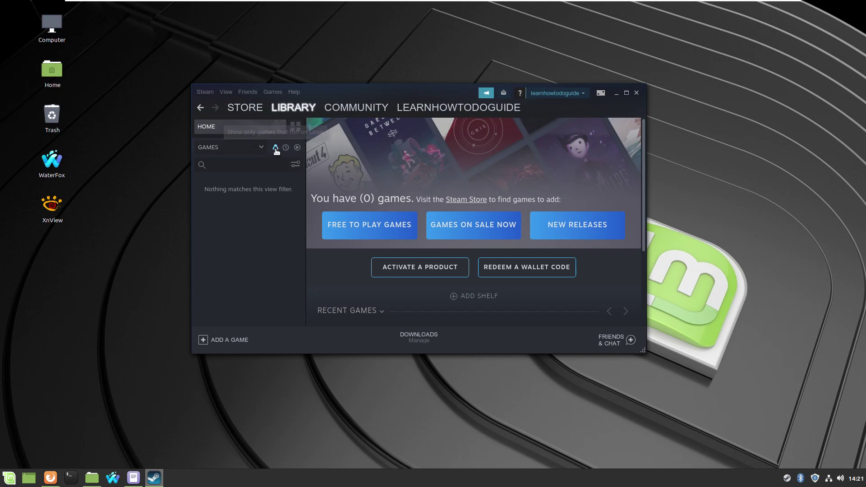
{"action": "left_click", "coordinate": [276, 147]}
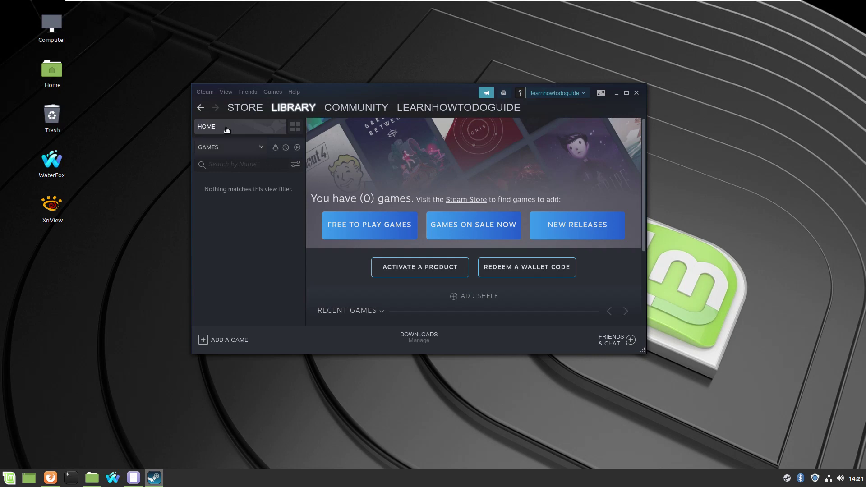
In Steam Settings > Steam Play, tick 'Enable Steam Play for all other titles', keep Proton 5.0-4, and confirm with OK
{"action": "left_click", "coordinate": [205, 93]}
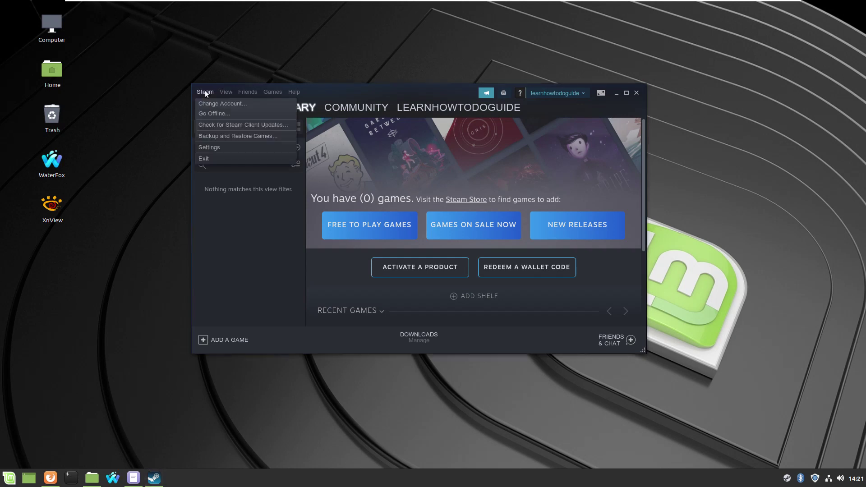
{"action": "left_click", "coordinate": [215, 147]}
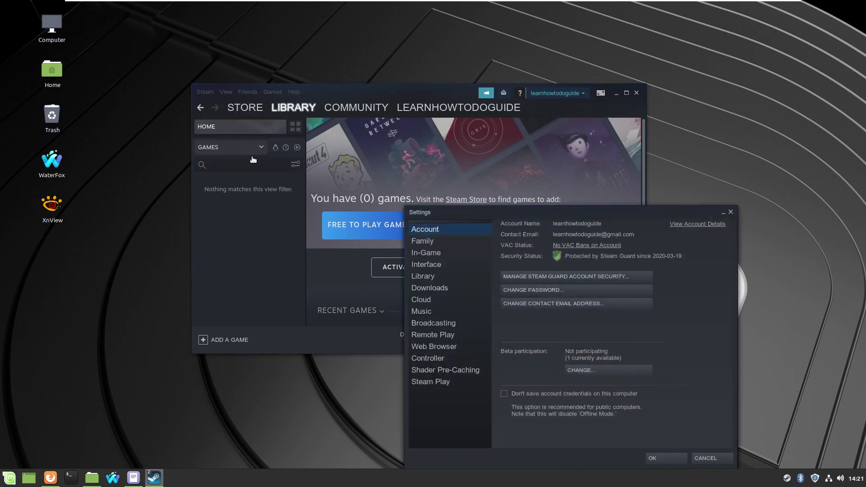
{"action": "left_click_drag", "start_coordinate": [556, 214], "coordinate": [415, 99]}
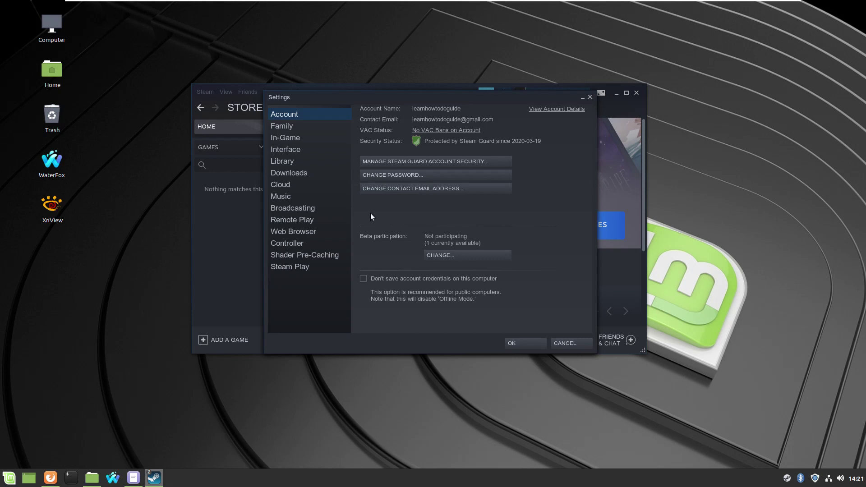
{"action": "left_click", "coordinate": [292, 267]}
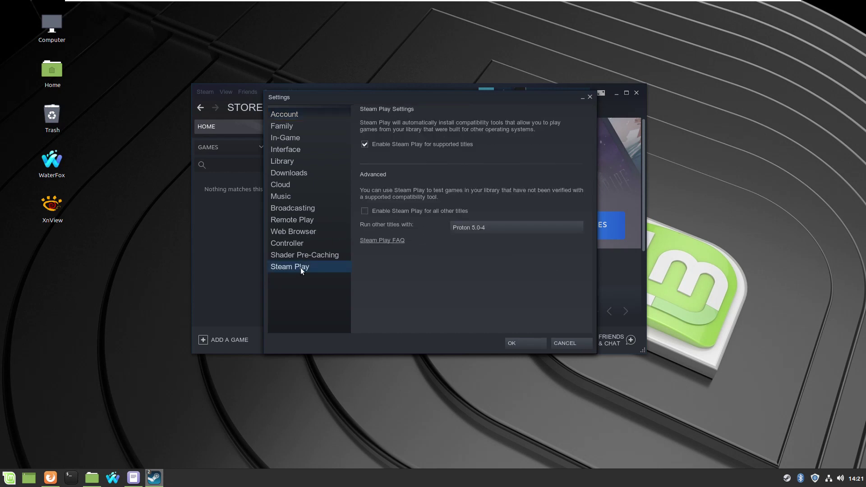
{"action": "left_click", "coordinate": [364, 211]}
{"action": "left_click", "coordinate": [579, 229]}
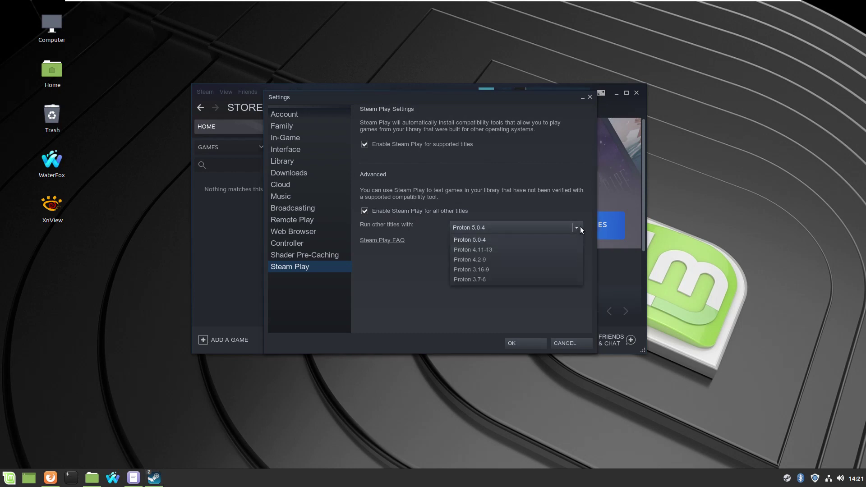
{"action": "left_click", "coordinate": [580, 225]}
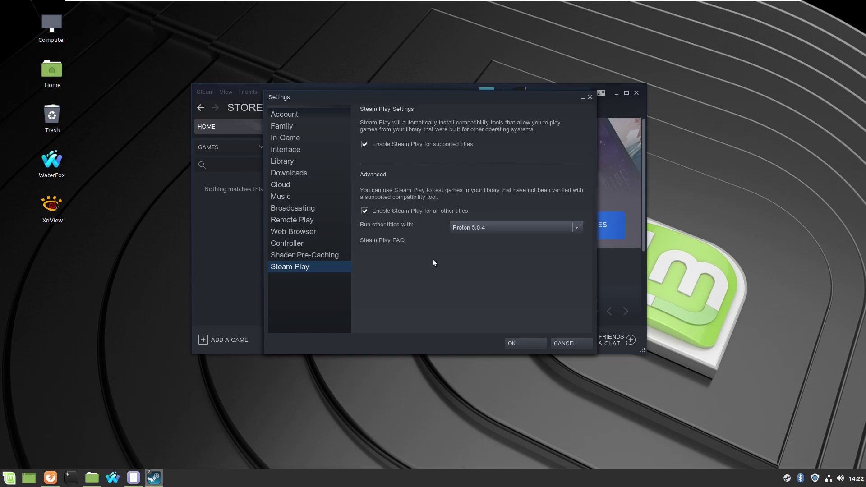
{"action": "left_click", "coordinate": [512, 340]}
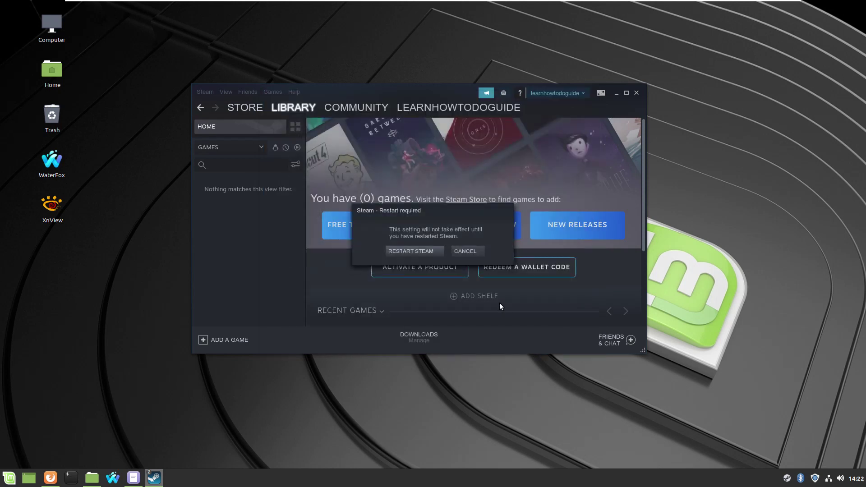
Restart Steam to apply the Steam Play setting and dismiss the Steam News popup
{"action": "left_click", "coordinate": [413, 251]}
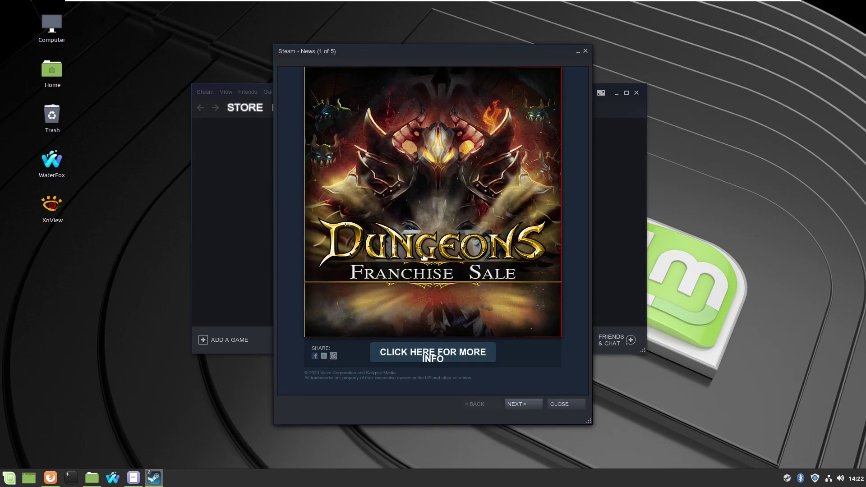
{"action": "left_click", "coordinate": [572, 404]}
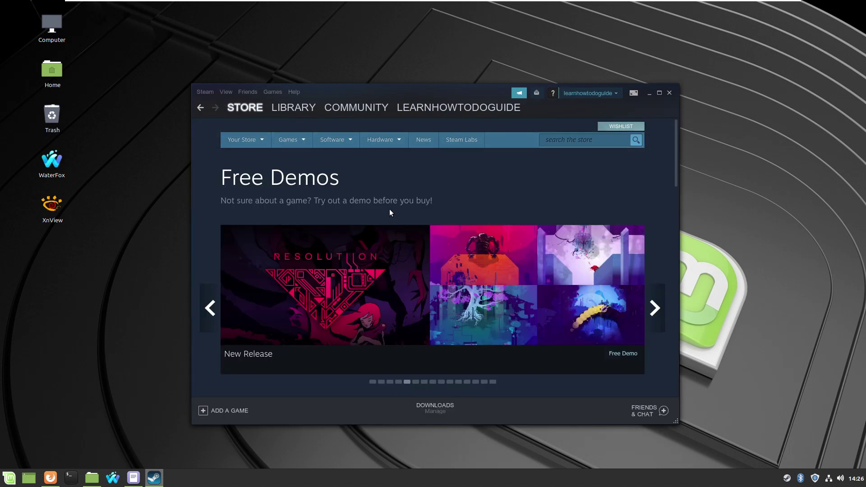
Open the SteamOS + Linux games section of the Store and scroll through it
{"action": "mouse_move", "coordinate": [307, 147]}
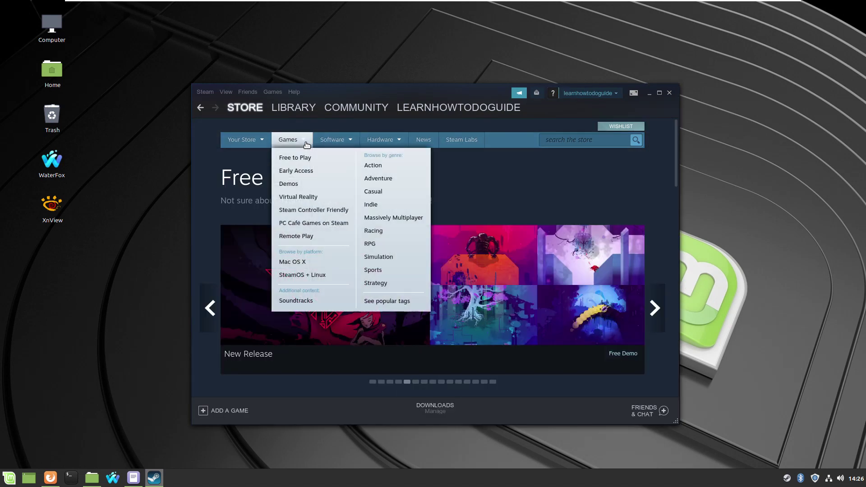
{"action": "left_click", "coordinate": [306, 276]}
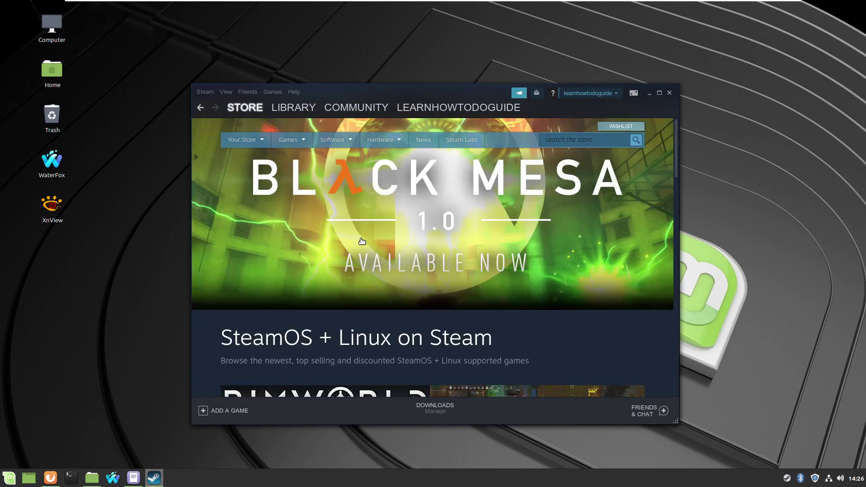
{"action": "scroll", "coordinate": [361, 240], "scroll_direction": "down", "scroll_amount": 3}
{"action": "scroll", "coordinate": [361, 240], "scroll_direction": "down", "scroll_amount": 5}
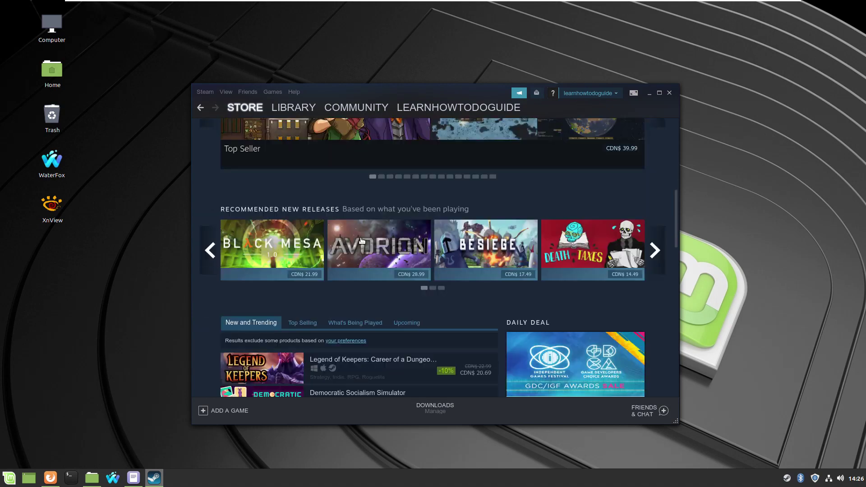
{"action": "scroll", "coordinate": [361, 241], "scroll_direction": "down", "scroll_amount": 1}
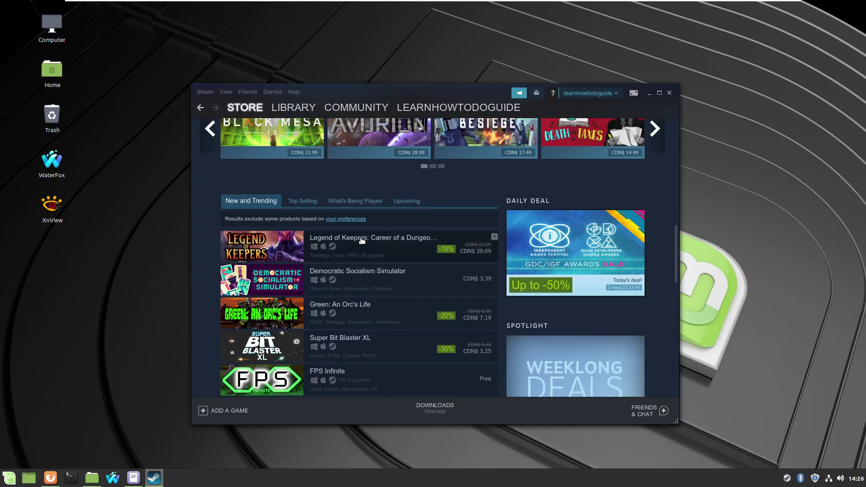
Switch the list to Top Selling and browse the top-selling Linux games
{"action": "left_click", "coordinate": [302, 201]}
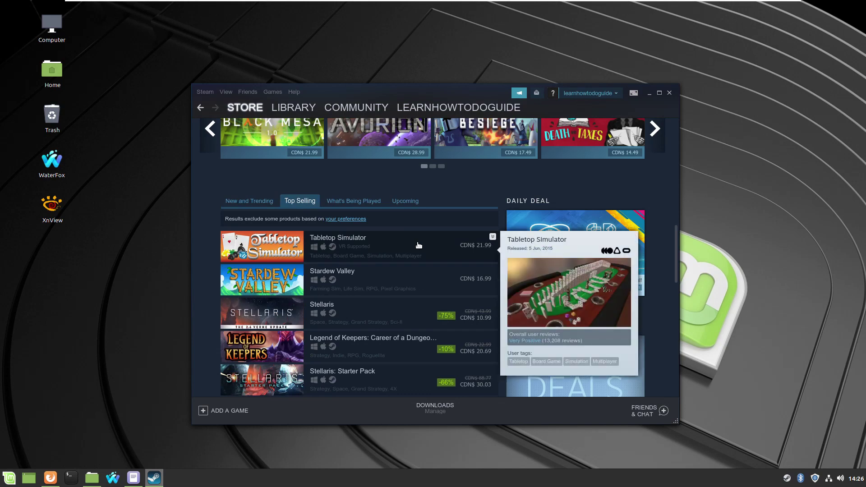
{"action": "scroll", "coordinate": [418, 244], "scroll_direction": "down", "scroll_amount": 2}
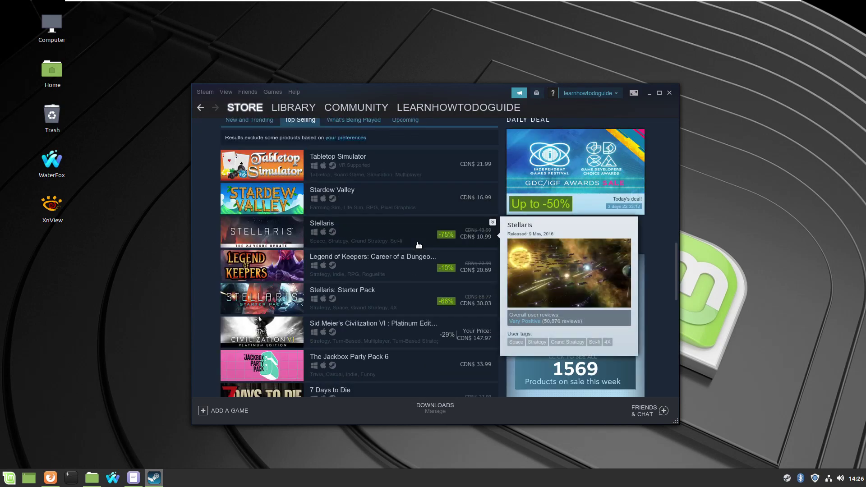
{"action": "scroll", "coordinate": [419, 245], "scroll_direction": "down", "scroll_amount": 4}
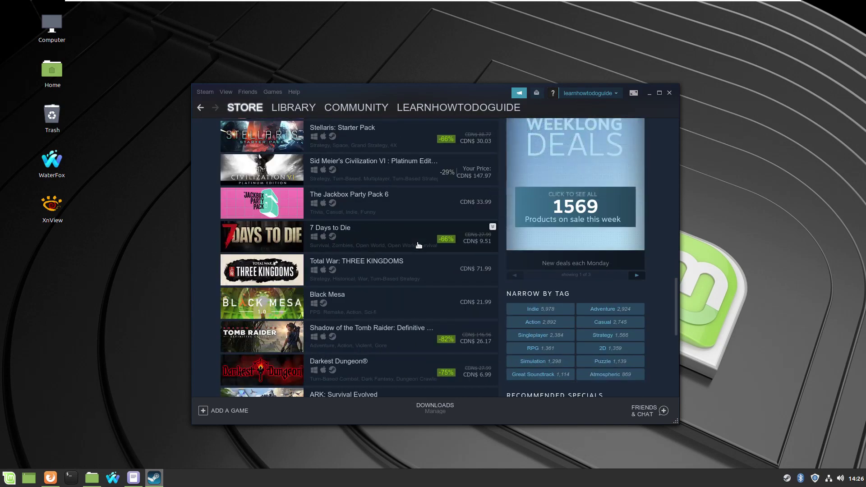
{"action": "scroll", "coordinate": [418, 245], "scroll_direction": "up", "scroll_amount": 5}
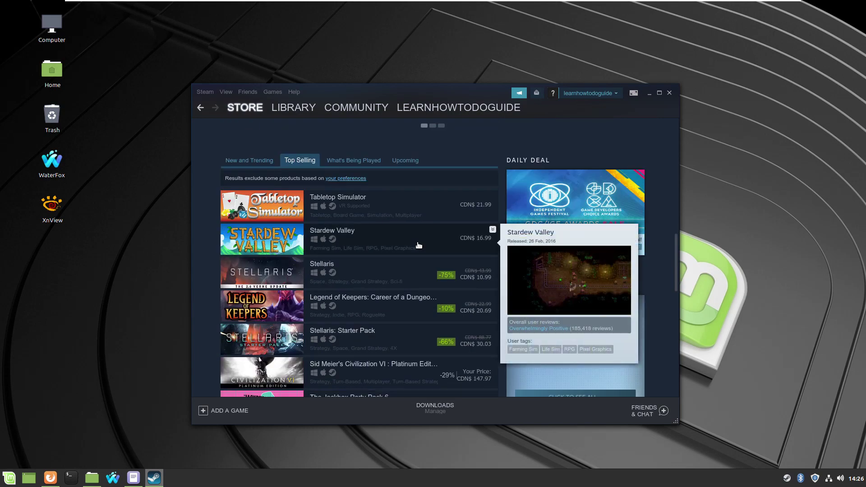
{"action": "scroll", "coordinate": [418, 245], "scroll_direction": "down", "scroll_amount": 7}
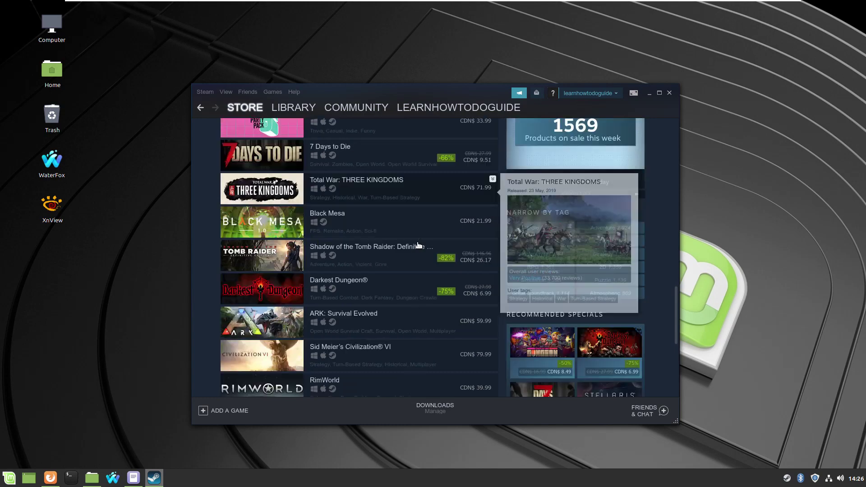
{"action": "scroll", "coordinate": [418, 245], "scroll_direction": "down", "scroll_amount": 4}
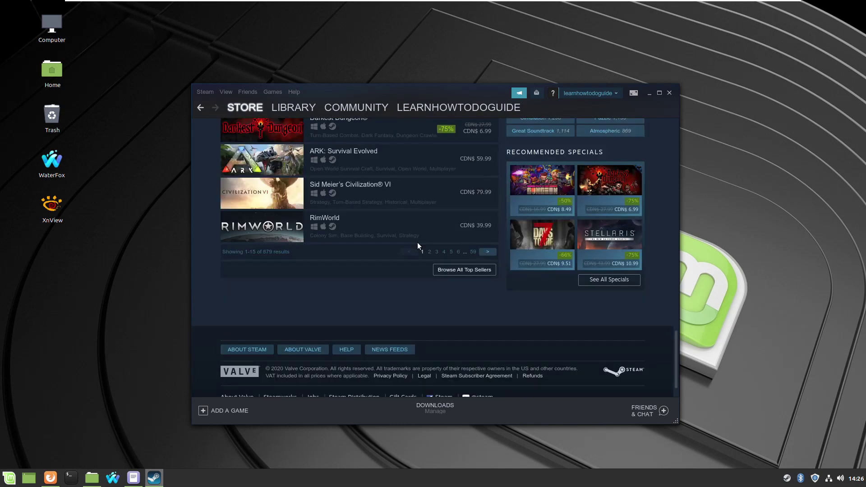
{"action": "scroll", "coordinate": [417, 245], "scroll_direction": "up", "scroll_amount": 6}
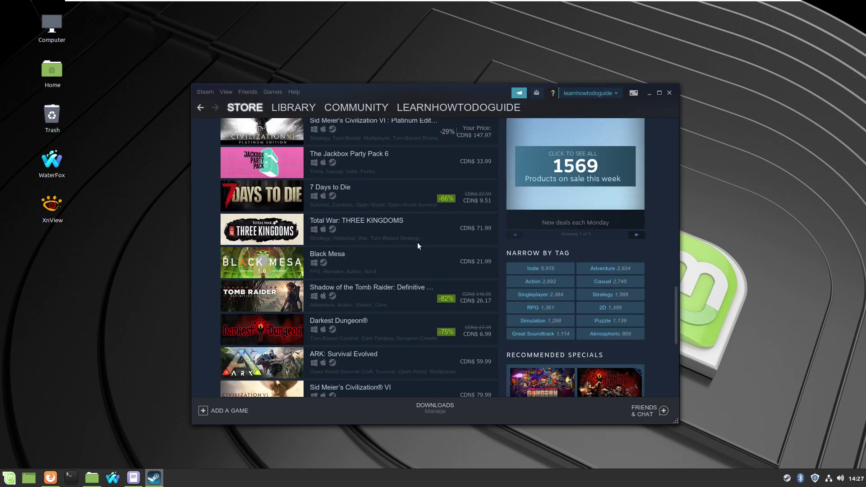
{"action": "scroll", "coordinate": [418, 244], "scroll_direction": "up", "scroll_amount": 15}
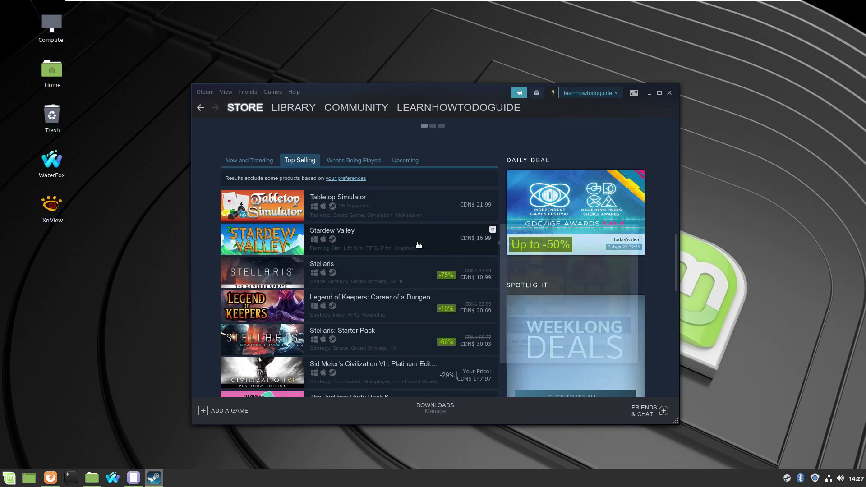
{"action": "scroll", "coordinate": [418, 245], "scroll_direction": "up", "scroll_amount": 3}
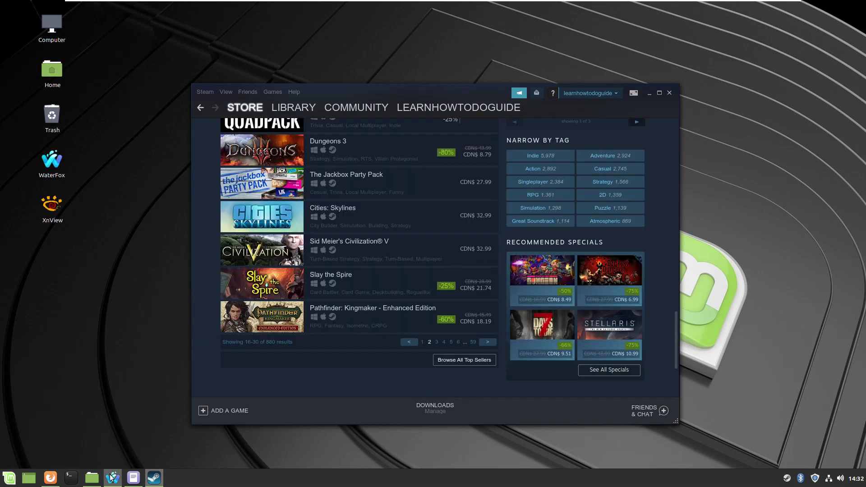
Raise ProtonDB in Waterfox, highlight the protondb.com address, then return to Steam
{"action": "left_click", "coordinate": [111, 476]}
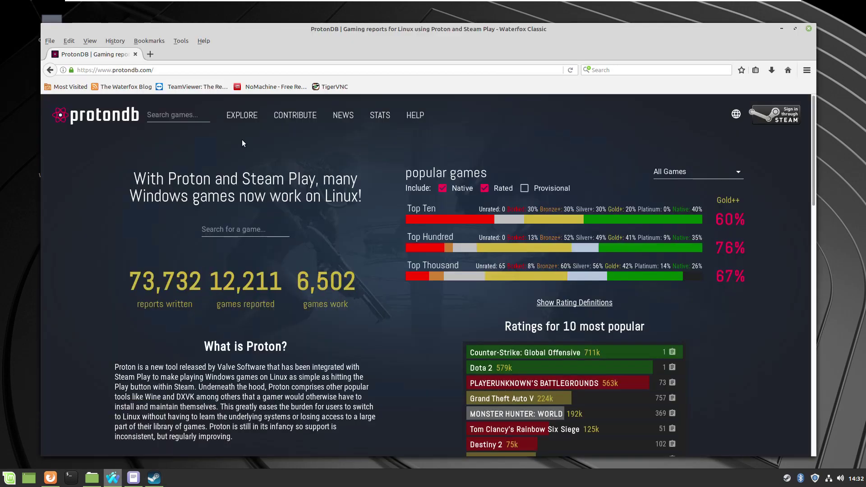
{"action": "left_click_drag", "start_coordinate": [113, 72], "coordinate": [159, 72]}
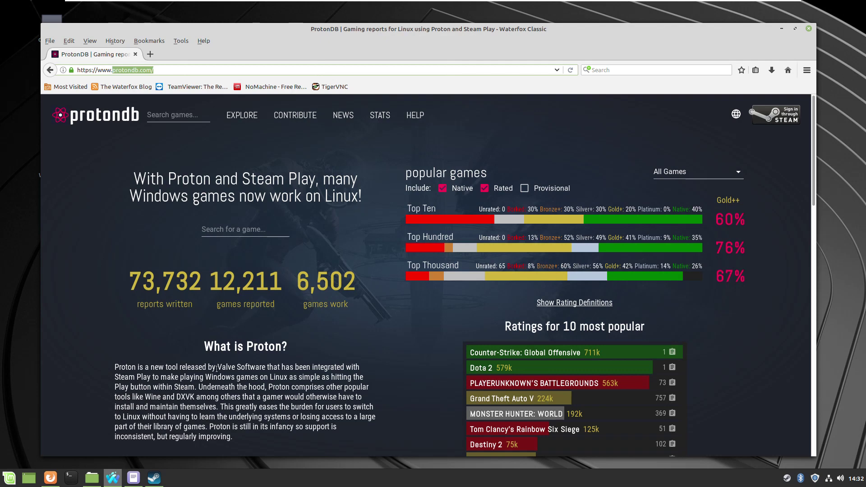
{"action": "left_click", "coordinate": [154, 478]}
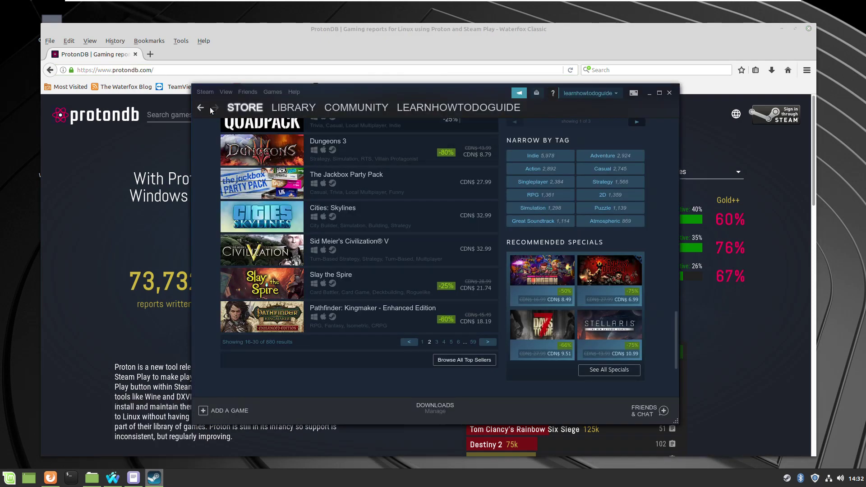
{"action": "left_click", "coordinate": [205, 92]}
{"action": "left_click", "coordinate": [209, 147]}
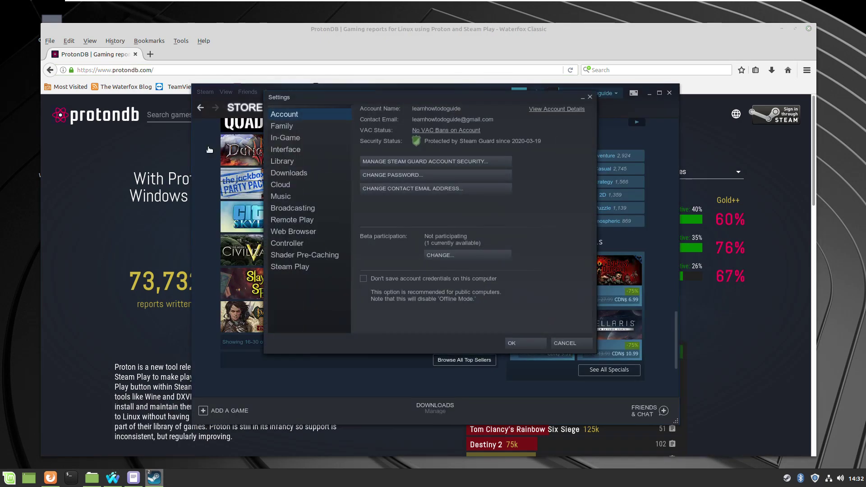
{"action": "left_click", "coordinate": [288, 267]}
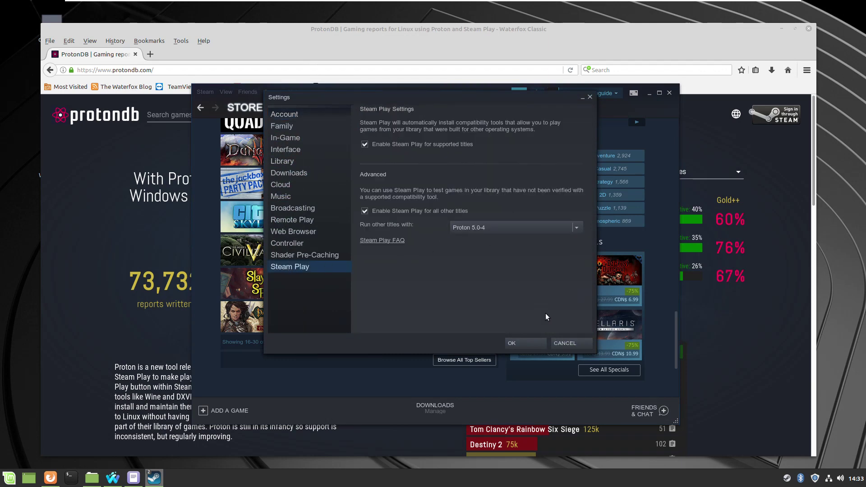
{"action": "left_click", "coordinate": [564, 342]}
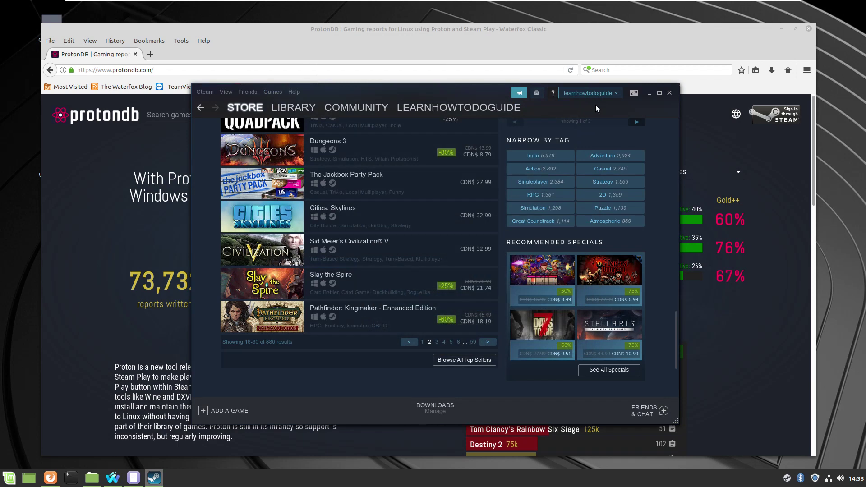
{"action": "left_click", "coordinate": [650, 93]}
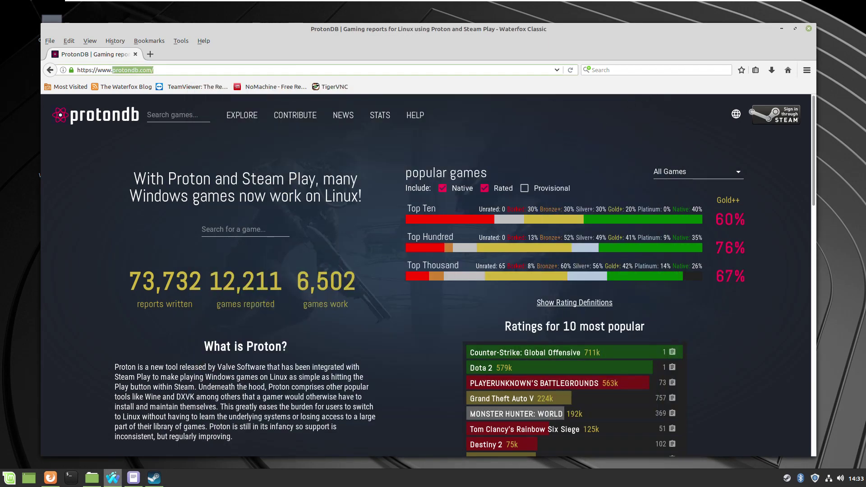
Scroll down the ProtonDB home page and expand ratings to the 100 most popular games
{"action": "scroll", "coordinate": [537, 197], "scroll_direction": "down", "scroll_amount": 3}
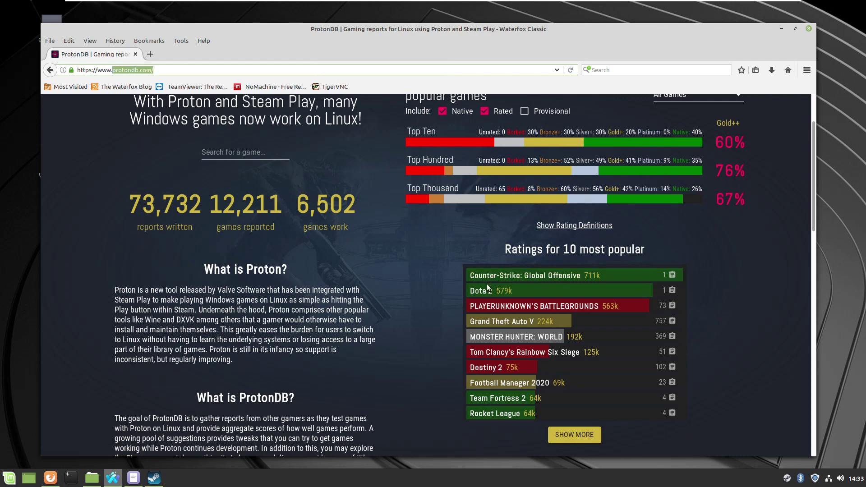
{"action": "scroll", "coordinate": [471, 293], "scroll_direction": "down", "scroll_amount": 5}
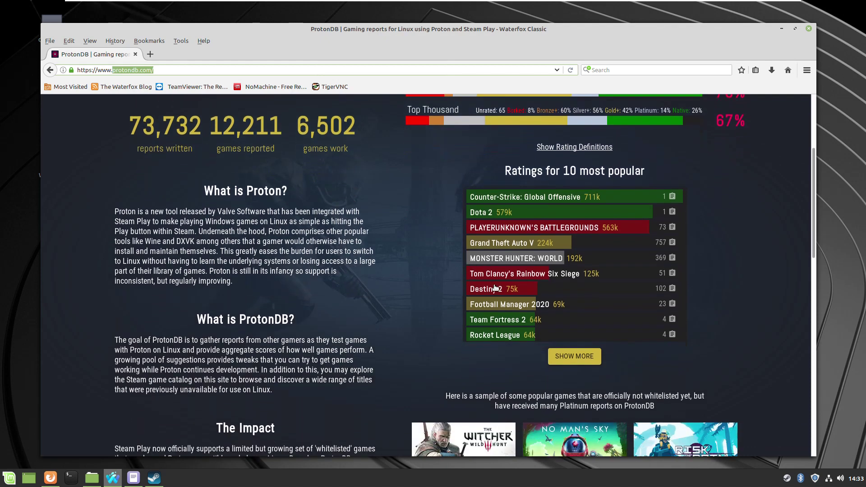
{"action": "scroll", "coordinate": [500, 279], "scroll_direction": "up", "scroll_amount": 5}
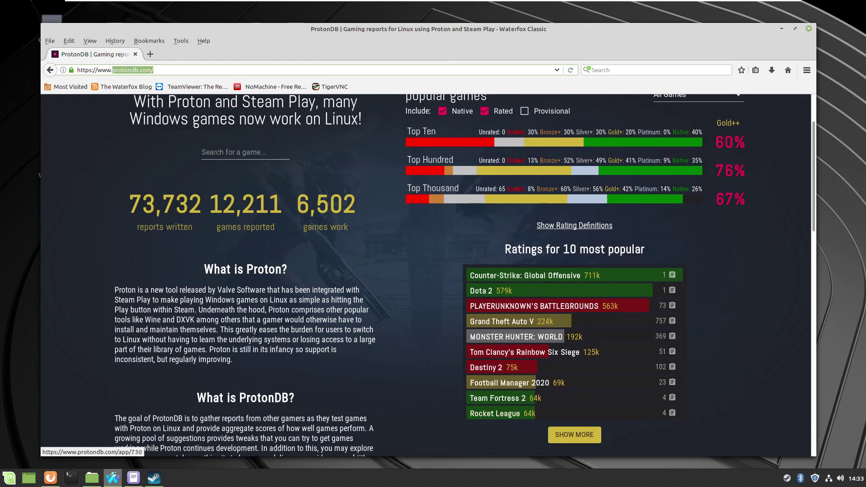
{"action": "scroll", "coordinate": [537, 316], "scroll_direction": "down", "scroll_amount": 2}
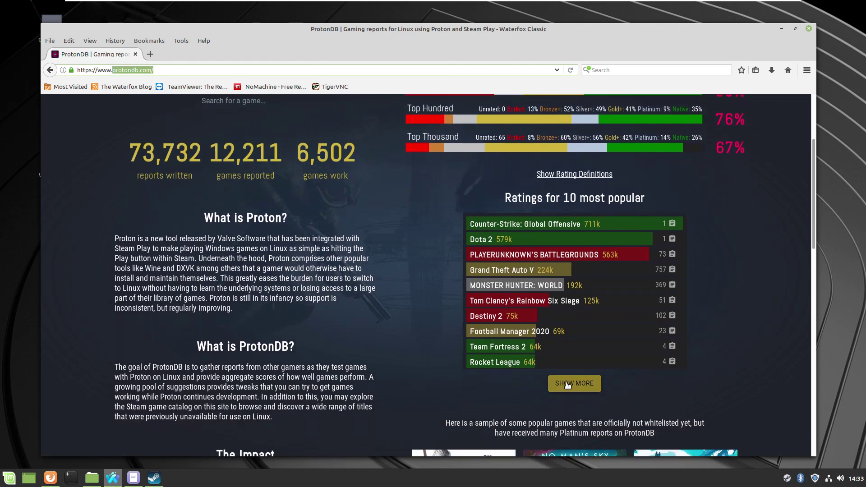
{"action": "left_click", "coordinate": [564, 382]}
Scroll through the 100 most popular games list and return to the top
{"action": "scroll", "coordinate": [440, 250], "scroll_direction": "down", "scroll_amount": 6}
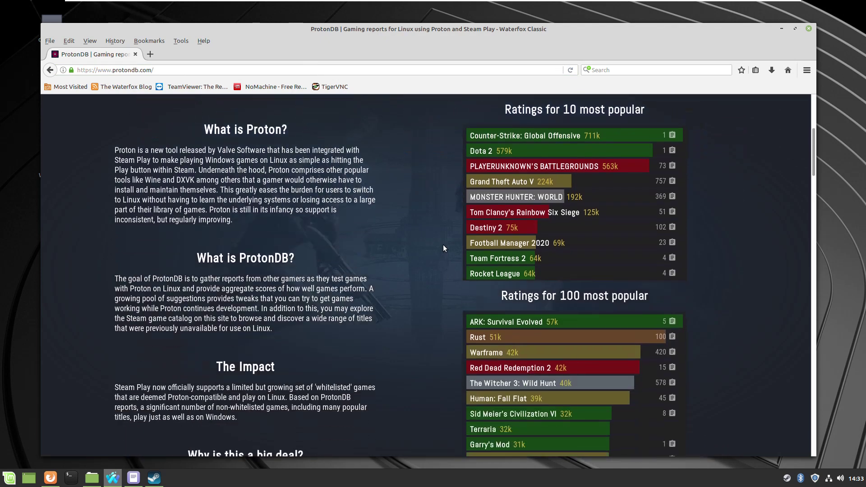
{"action": "scroll", "coordinate": [444, 245], "scroll_direction": "down", "scroll_amount": 3}
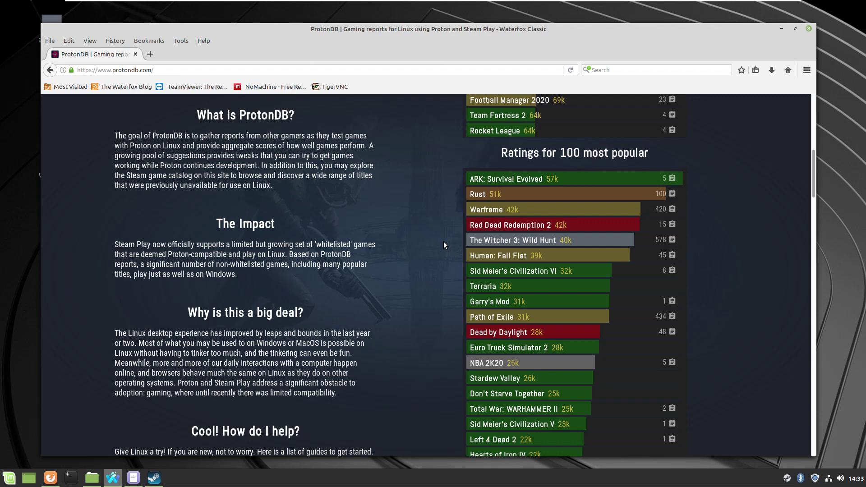
{"action": "scroll", "coordinate": [443, 245], "scroll_direction": "up", "scroll_amount": 2}
{"action": "scroll", "coordinate": [443, 246], "scroll_direction": "down", "scroll_amount": 5}
{"action": "scroll", "coordinate": [496, 163], "scroll_direction": "down", "scroll_amount": 5}
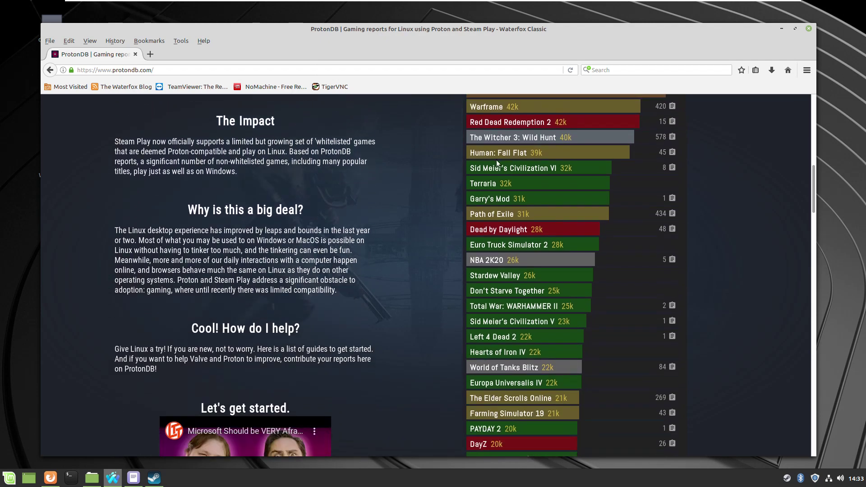
{"action": "scroll", "coordinate": [501, 175], "scroll_direction": "down", "scroll_amount": 13}
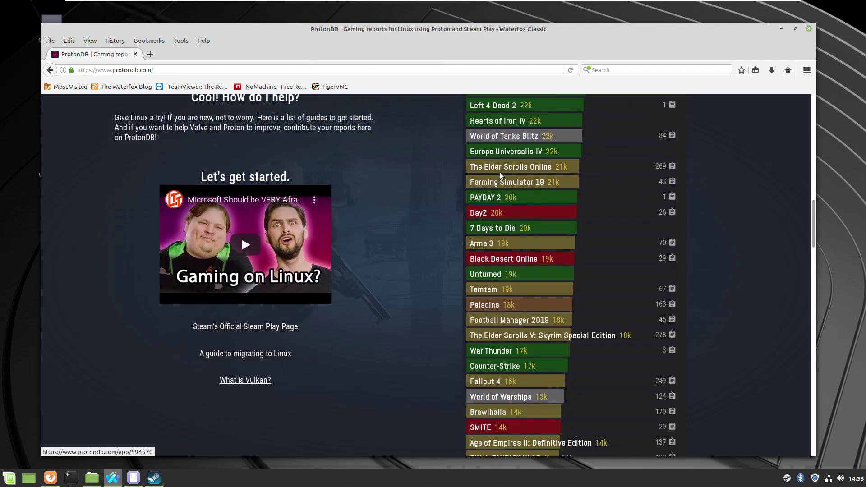
{"action": "scroll", "coordinate": [501, 174], "scroll_direction": "down", "scroll_amount": 19}
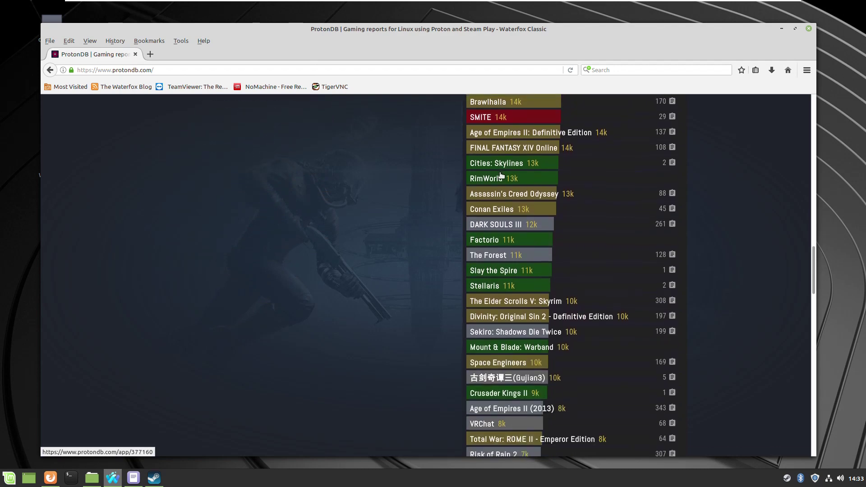
{"action": "scroll", "coordinate": [500, 175], "scroll_direction": "down", "scroll_amount": 6}
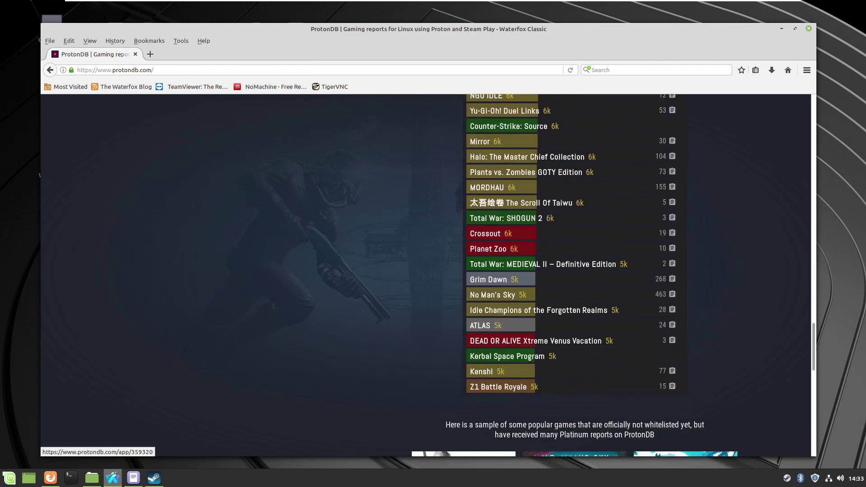
{"action": "left_click_drag", "start_coordinate": [813, 353], "coordinate": [813, 371]}
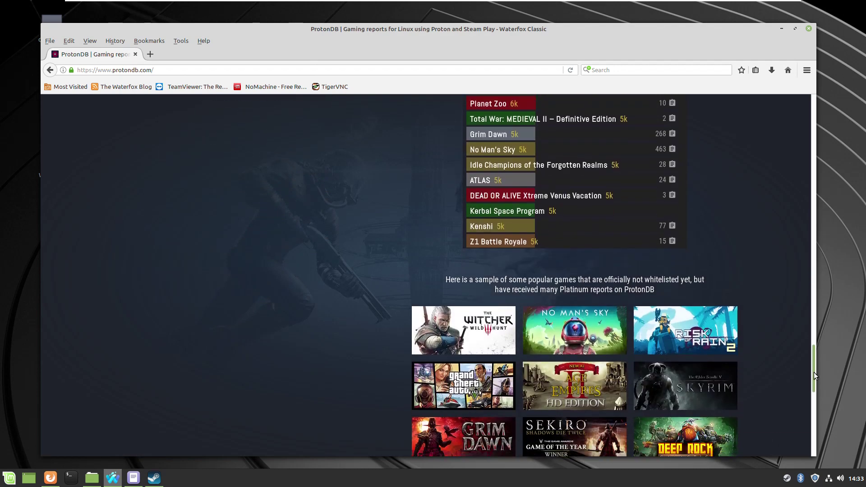
{"action": "left_click_drag", "start_coordinate": [814, 372], "coordinate": [810, 122]}
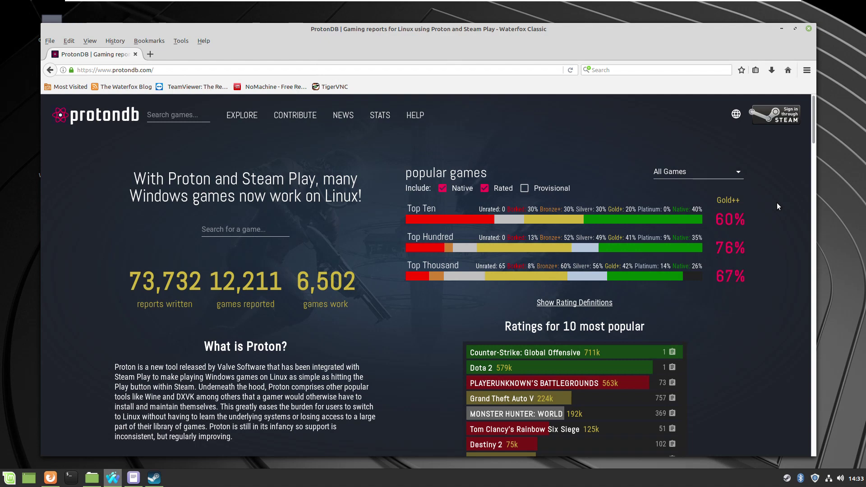
Reveal what each ProtonDB rating tier means and scroll through the definitions
{"action": "scroll", "coordinate": [776, 206], "scroll_direction": "down", "scroll_amount": 1}
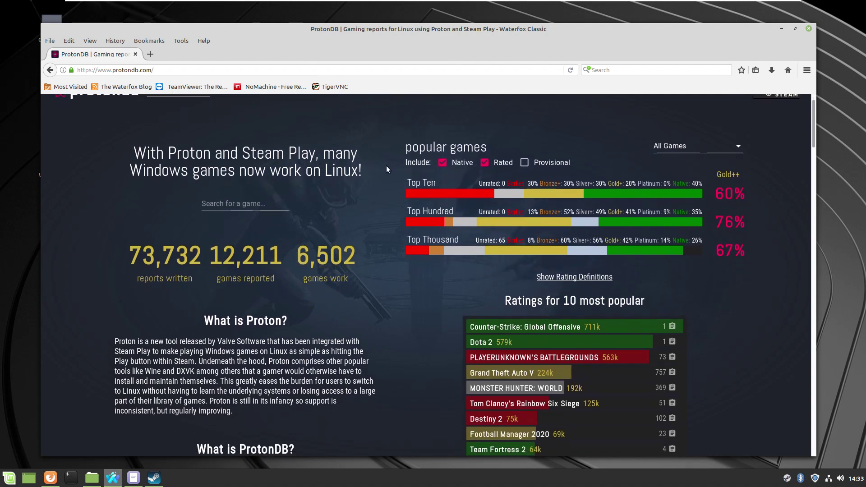
{"action": "left_click", "coordinate": [554, 280]}
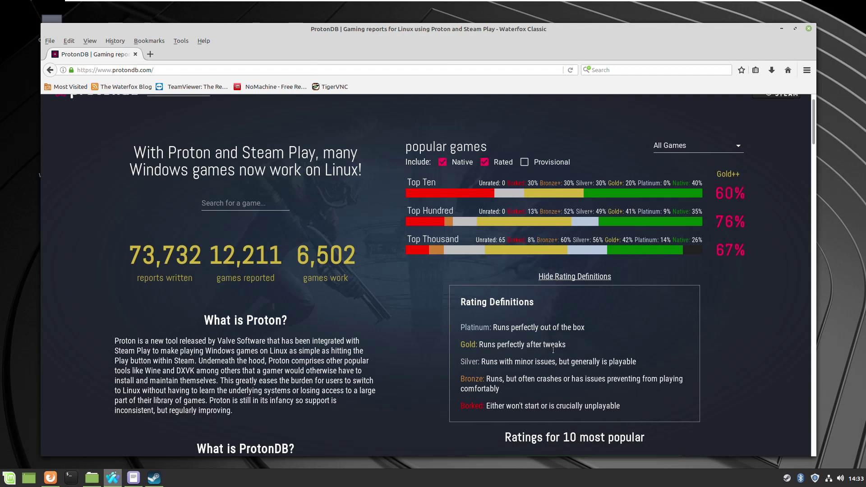
{"action": "scroll", "coordinate": [550, 342], "scroll_direction": "down", "scroll_amount": 1}
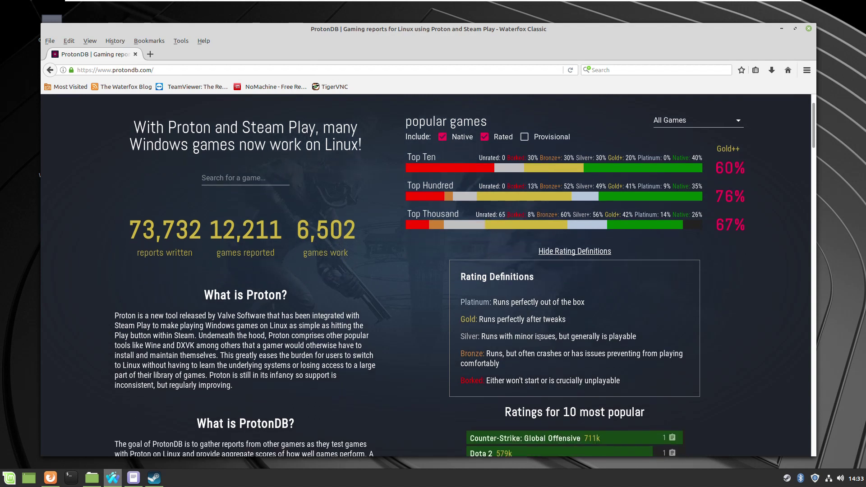
{"action": "scroll", "coordinate": [701, 338], "scroll_direction": "down", "scroll_amount": 2}
Scroll back to the top of the home page and open the Explore page
{"action": "scroll", "coordinate": [642, 292], "scroll_direction": "up", "scroll_amount": 1}
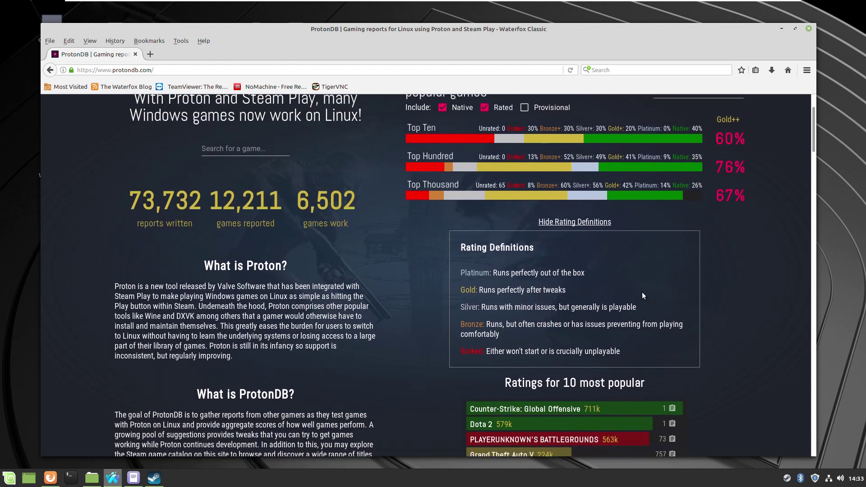
{"action": "scroll", "coordinate": [642, 292], "scroll_direction": "up", "scroll_amount": 1}
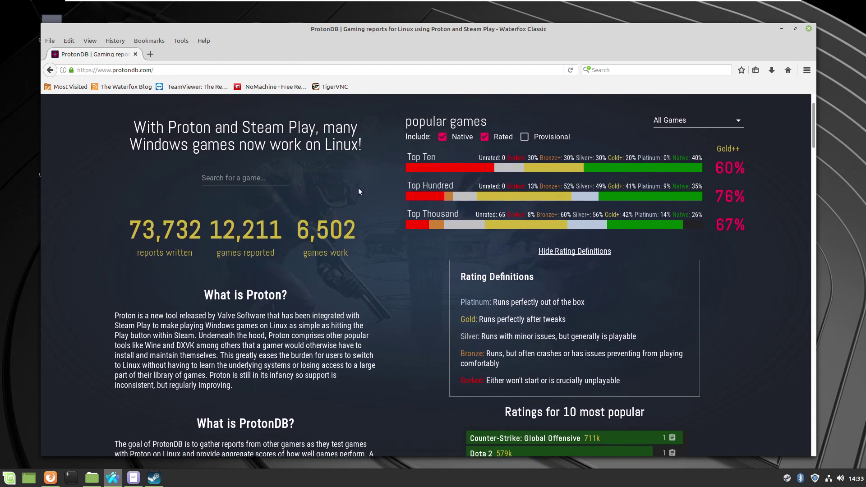
{"action": "scroll", "coordinate": [357, 191], "scroll_direction": "up", "scroll_amount": 2}
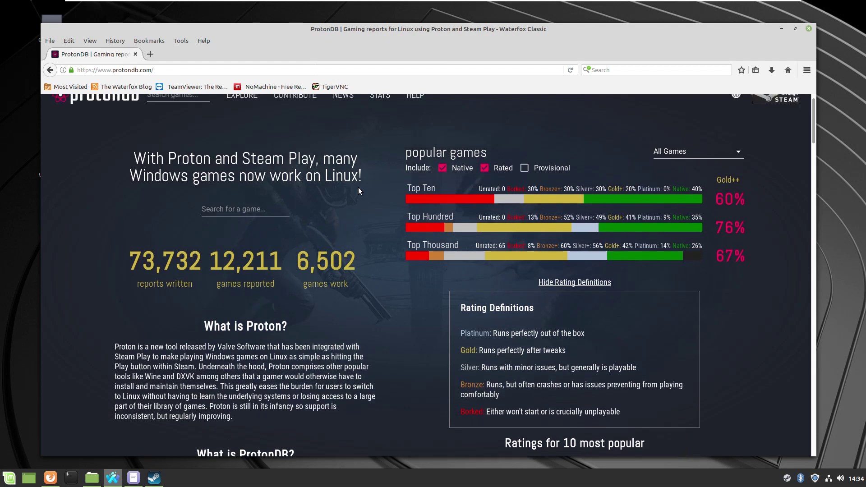
{"action": "left_click", "coordinate": [253, 116]}
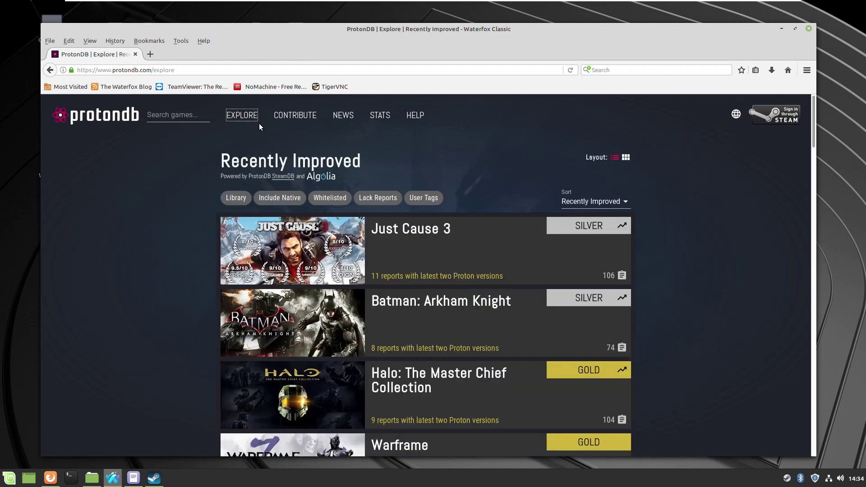
Sort the Explore list by ProtonDB Rating and scroll through the Platinum-first results
{"action": "left_click", "coordinate": [625, 203]}
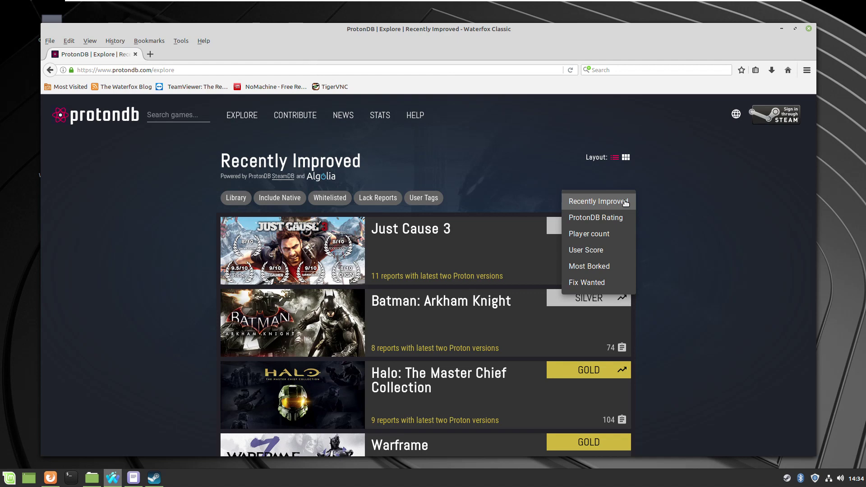
{"action": "left_click", "coordinate": [613, 218]}
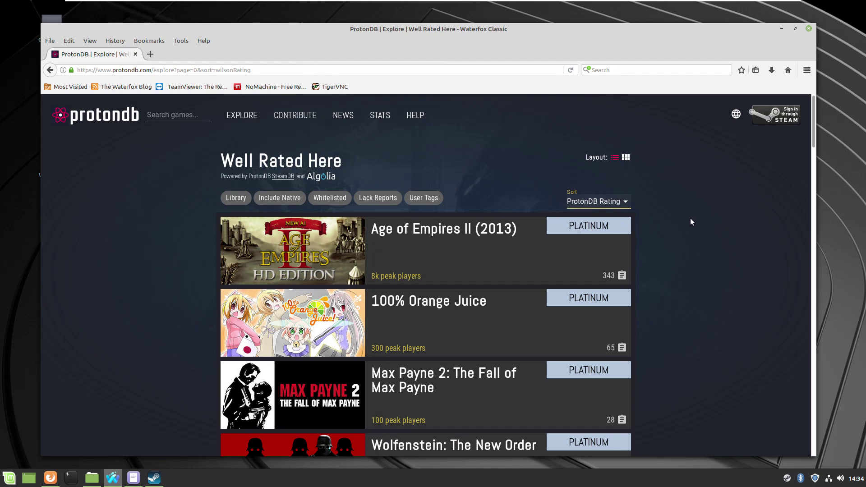
{"action": "scroll", "coordinate": [690, 219], "scroll_direction": "down", "scroll_amount": 6}
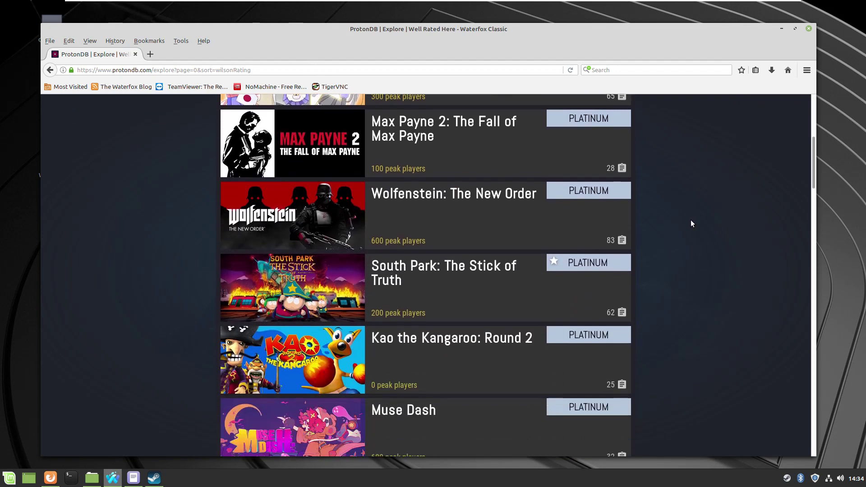
{"action": "scroll", "coordinate": [690, 220], "scroll_direction": "down", "scroll_amount": 7}
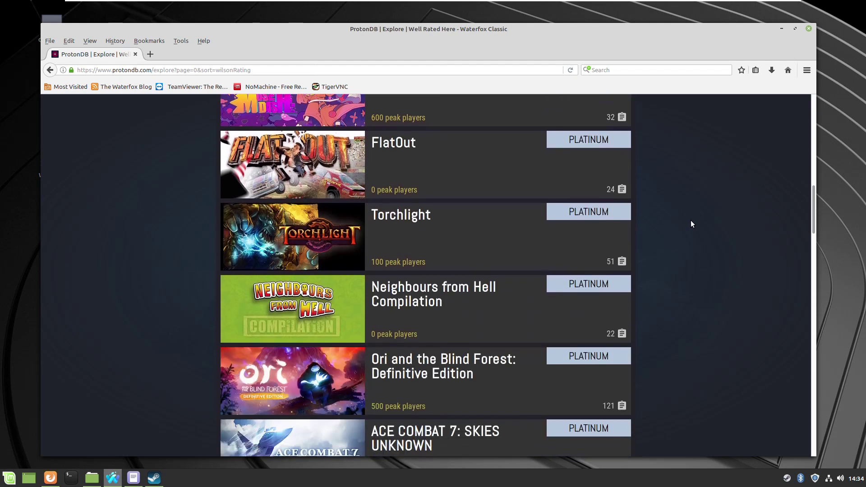
{"action": "scroll", "coordinate": [691, 220], "scroll_direction": "up", "scroll_amount": 12}
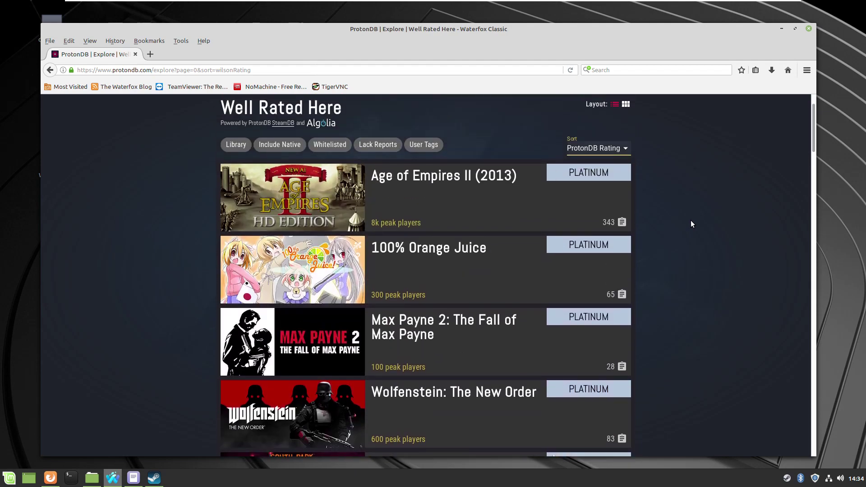
{"action": "scroll", "coordinate": [691, 224], "scroll_direction": "up", "scroll_amount": 1}
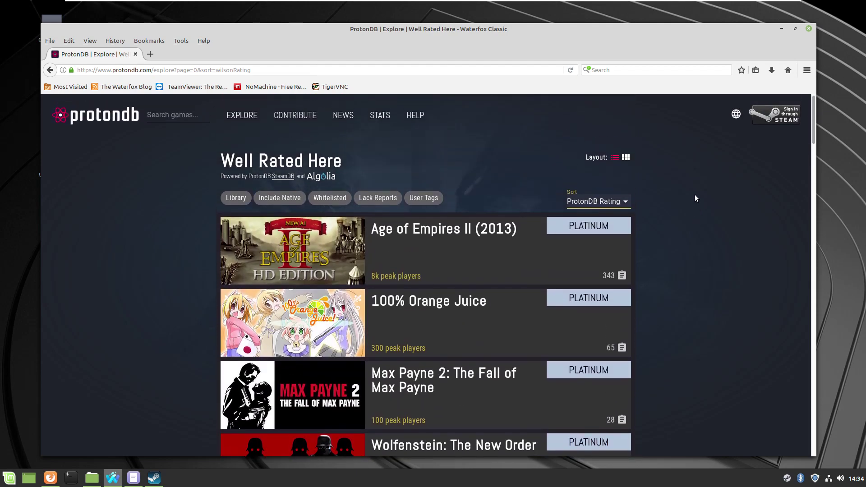
Search ProtonDB for 'witcher', review the results with The Witcher 3 at Platinum, and return home
{"action": "left_click", "coordinate": [174, 117]}
{"action": "type", "text": "witcher"}
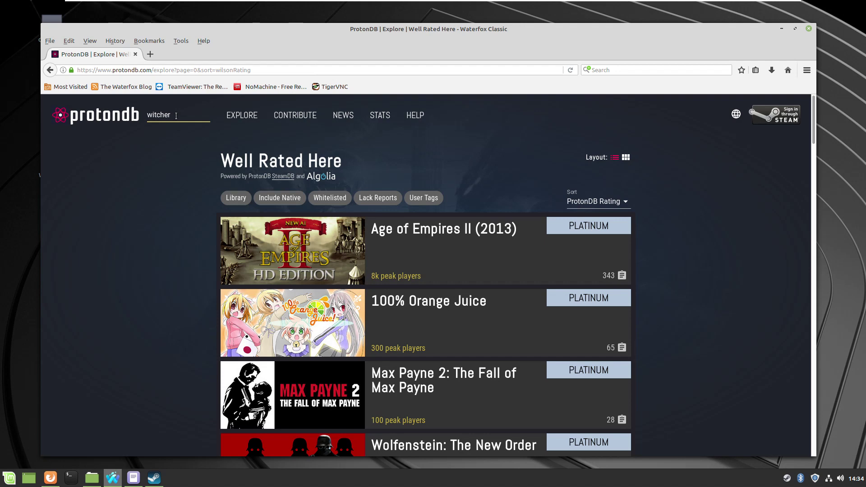
{"action": "key", "text": "Return"}
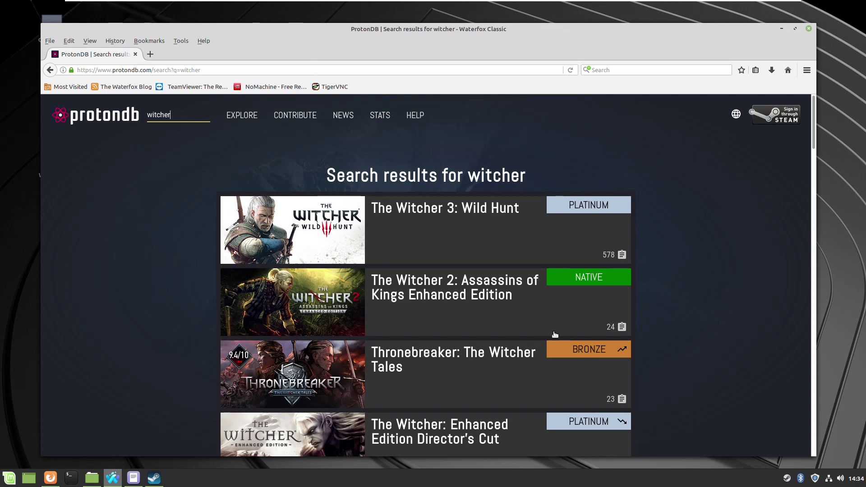
{"action": "scroll", "coordinate": [554, 334], "scroll_direction": "down", "scroll_amount": 4}
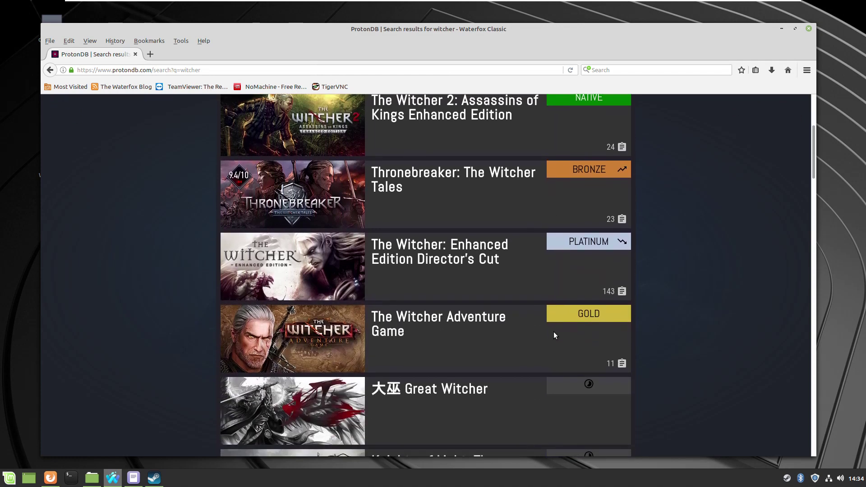
{"action": "scroll", "coordinate": [554, 334], "scroll_direction": "down", "scroll_amount": 4}
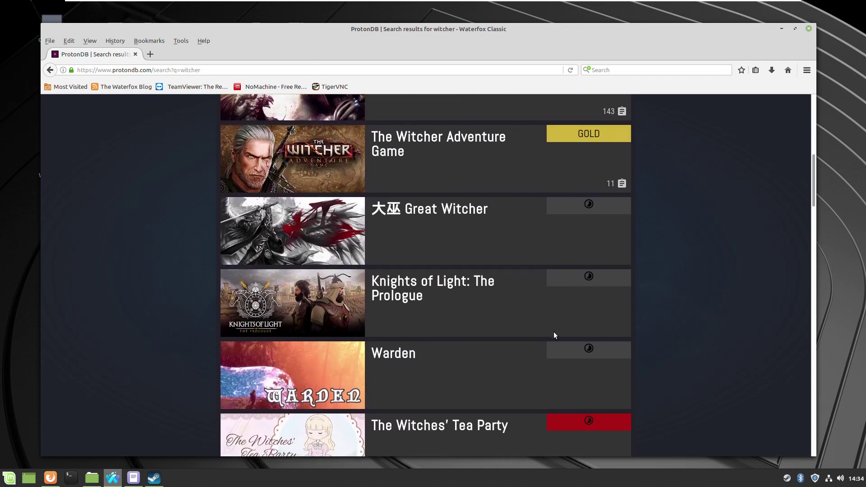
{"action": "scroll", "coordinate": [554, 335], "scroll_direction": "up", "scroll_amount": 8}
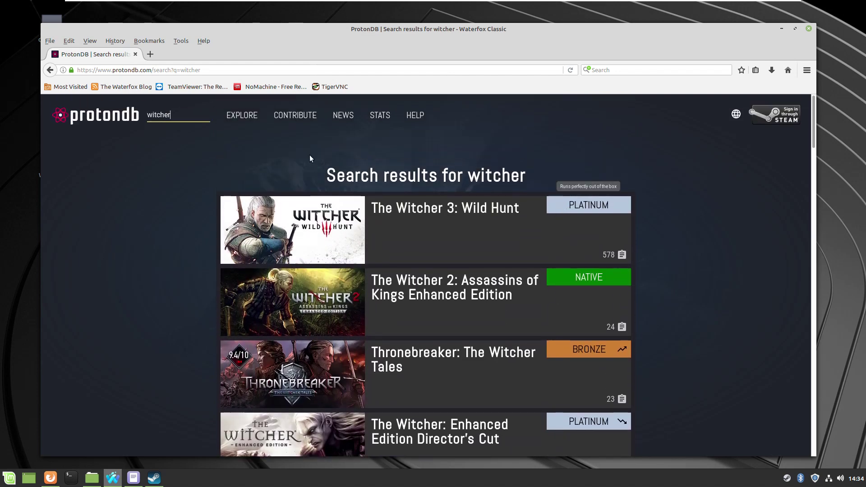
{"action": "left_click", "coordinate": [104, 115]}
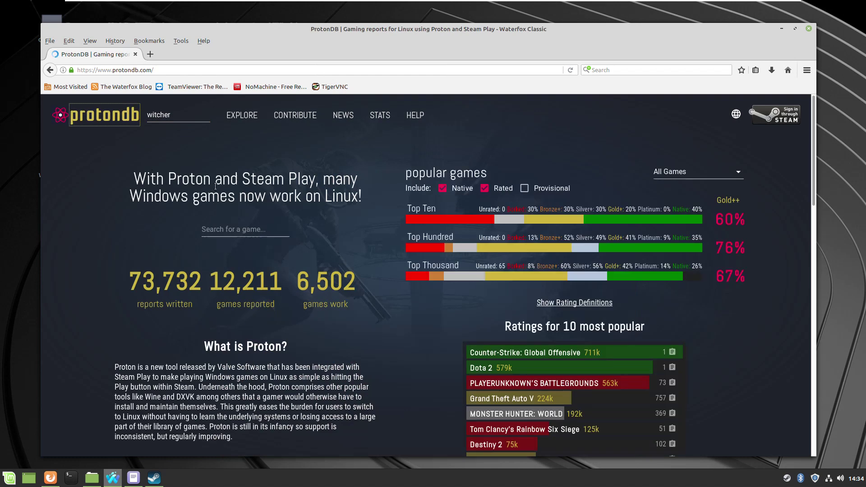
Show ProtonDB's Rating Definitions, briefly highlight the Platinum line, and bring Steam back forward
{"action": "left_click", "coordinate": [572, 304]}
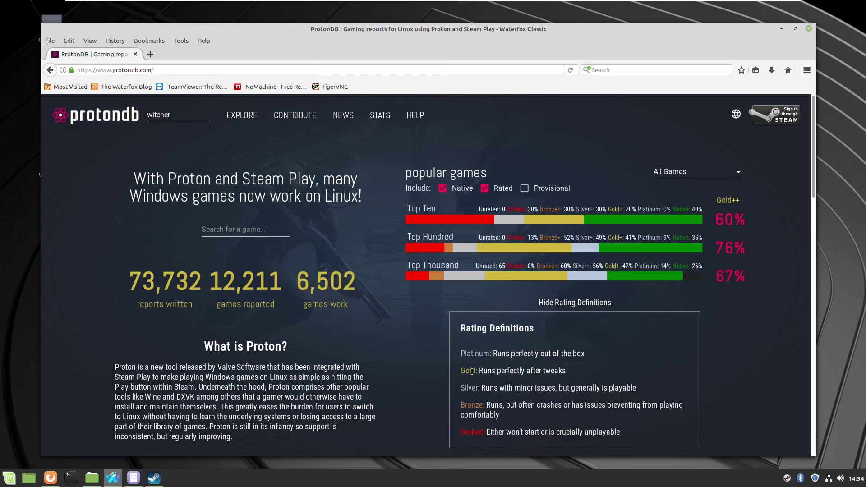
{"action": "left_click_drag", "start_coordinate": [466, 354], "coordinate": [591, 352]}
{"action": "left_click", "coordinate": [591, 353]}
{"action": "left_click", "coordinate": [153, 478]}
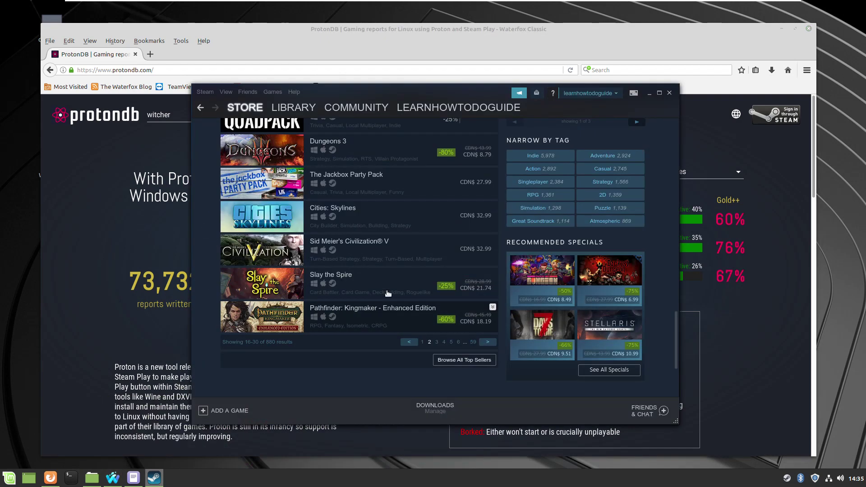
Scroll the Steam store to the top and launch Software Manager from the Mint menu's Administration list
{"action": "left_click_drag", "start_coordinate": [675, 335], "coordinate": [664, 129]}
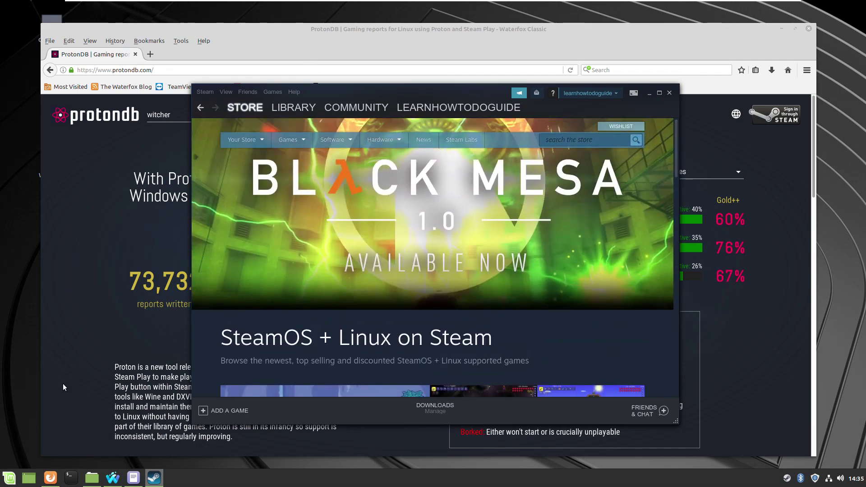
{"action": "left_click", "coordinate": [9, 477]}
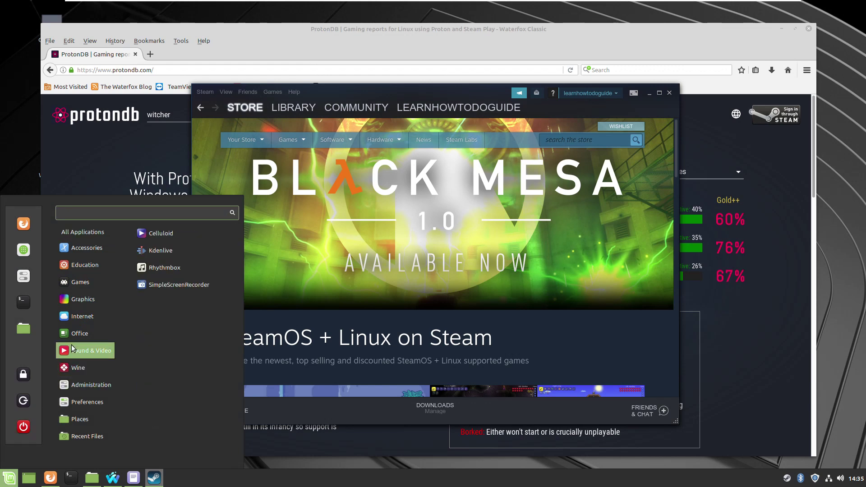
{"action": "mouse_move", "coordinate": [79, 383]}
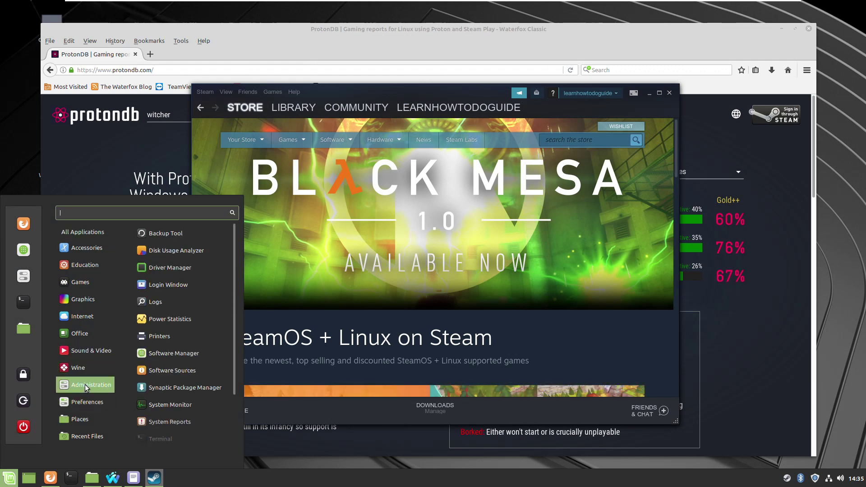
{"action": "left_click", "coordinate": [157, 355]}
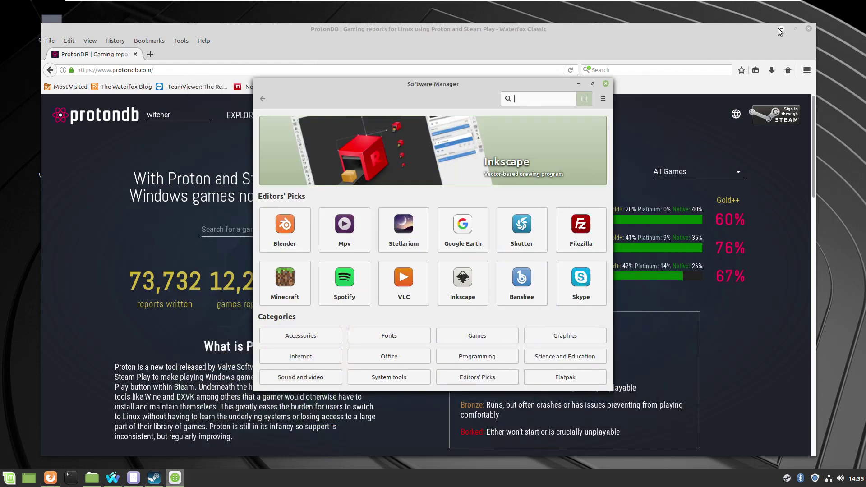
Minimize Waterfox, search Software Manager for 'steam', and open the installed Steam package page
{"action": "left_click", "coordinate": [781, 29]}
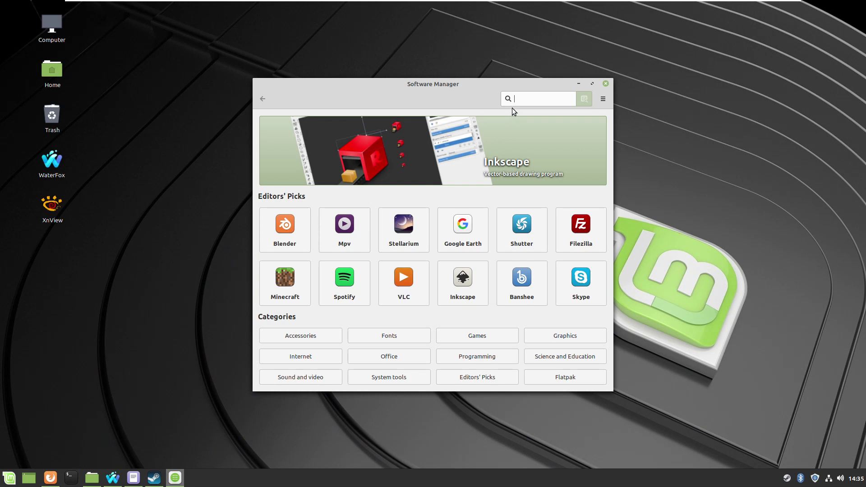
{"action": "left_click", "coordinate": [520, 99]}
{"action": "left_click", "coordinate": [477, 336]}
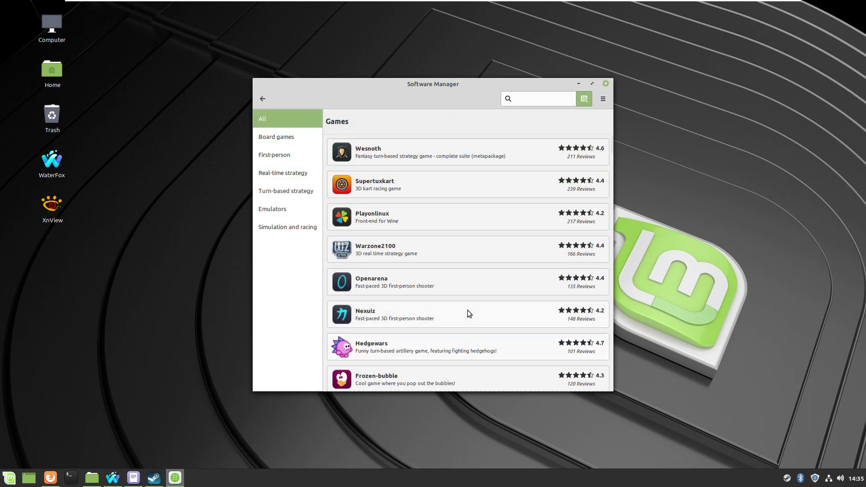
{"action": "type", "text": "steam"}
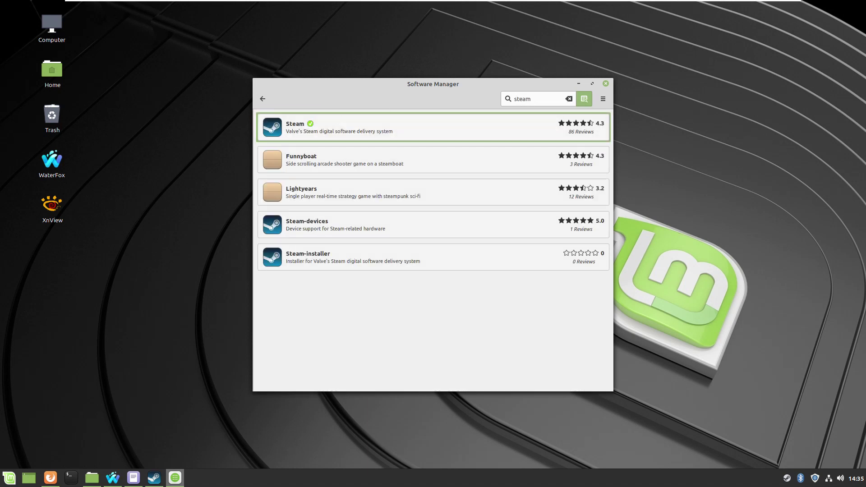
{"action": "left_click", "coordinate": [357, 121]}
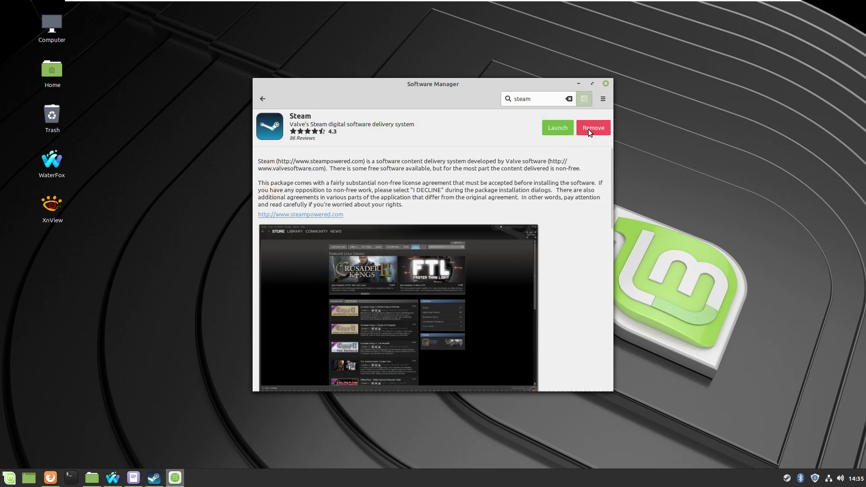